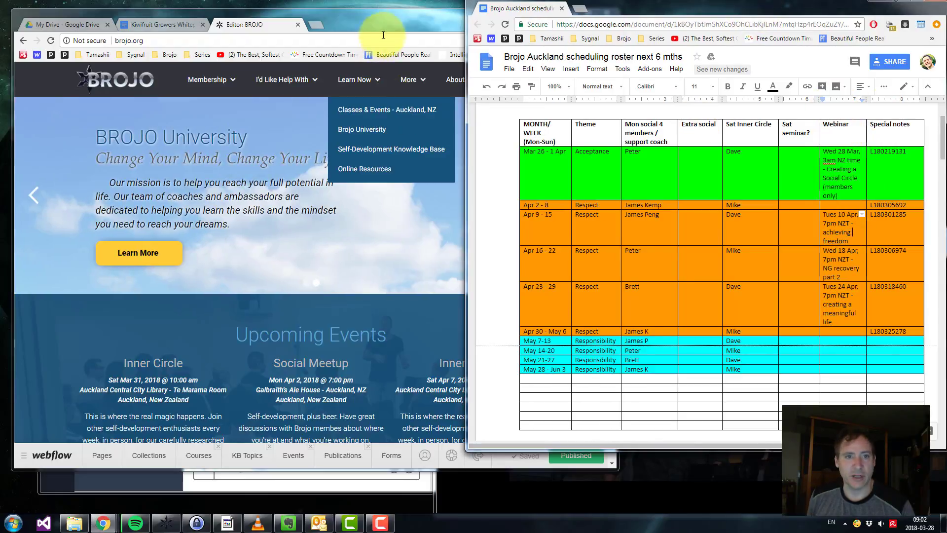
Switch to the Webflow editor window, open the Events collection and search it for "web"
{"action": "left_click", "coordinate": [374, 19]}
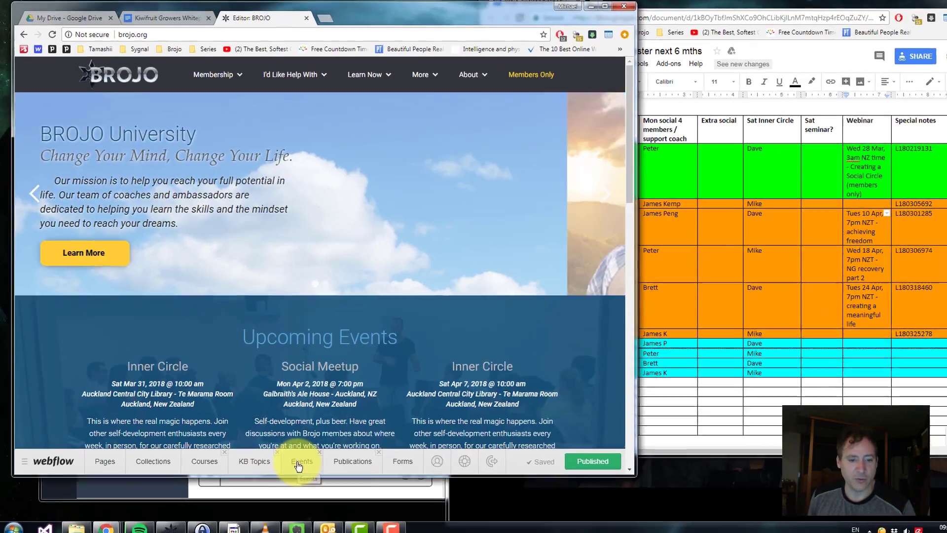
{"action": "left_click", "coordinate": [293, 455]}
{"action": "left_click", "coordinate": [566, 118]}
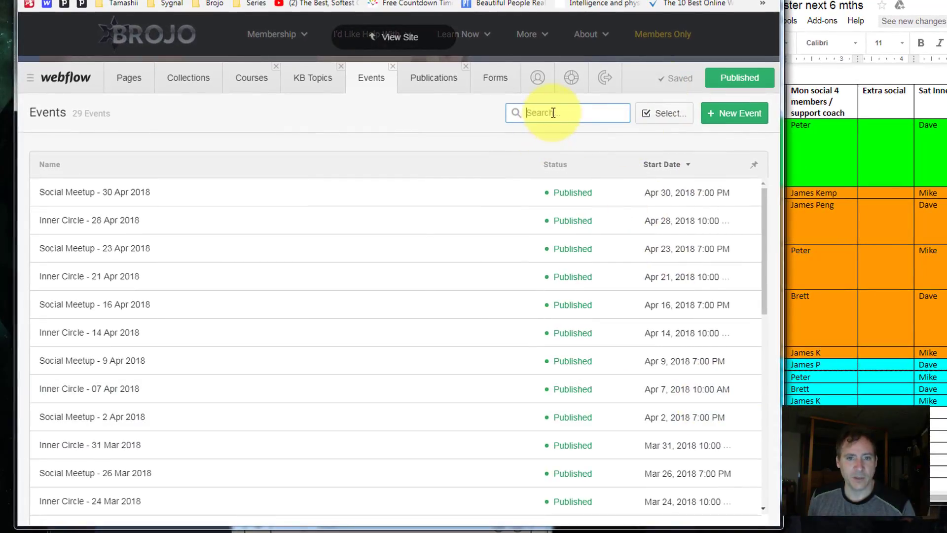
{"action": "type", "text": "web"}
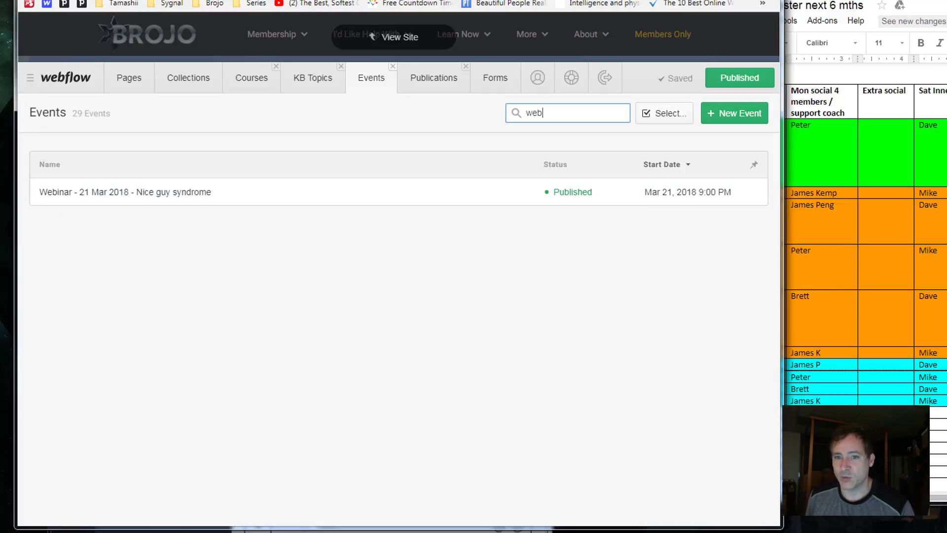
Open the "Webinar - 21 Mar 2018 - Nice guy syndrome" event and duplicate it
{"action": "left_click", "coordinate": [235, 198]}
{"action": "scroll", "coordinate": [357, 359], "scroll_direction": "down", "scroll_amount": 3}
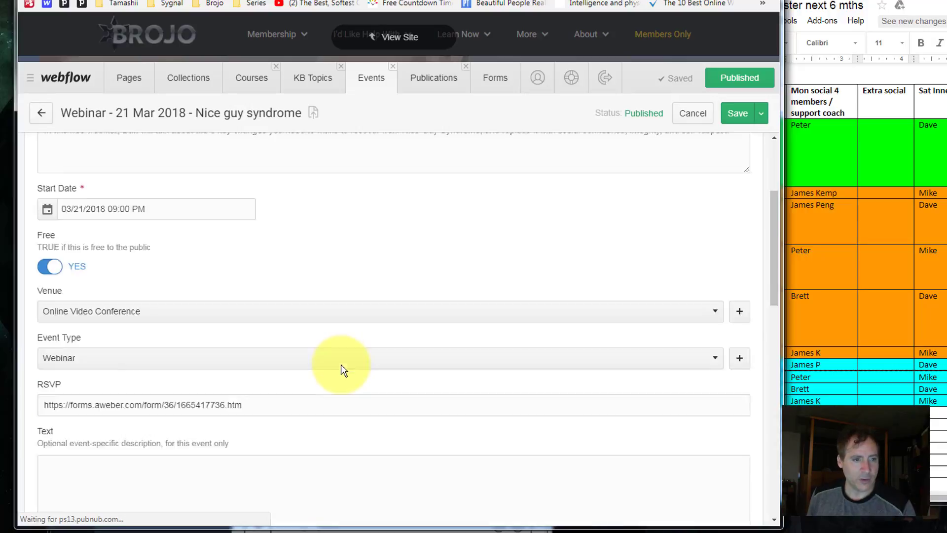
{"action": "scroll", "coordinate": [341, 371], "scroll_direction": "down", "scroll_amount": 10}
{"action": "left_click", "coordinate": [199, 489]}
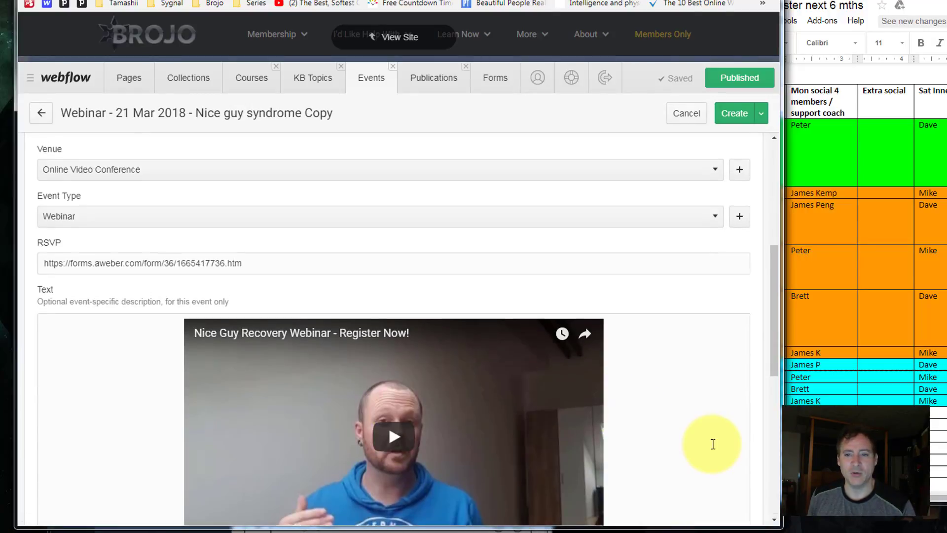
Rename the duplicated event as "Webinar - 28 Mar 2018 - Creating a Social Circle (members only)"
{"action": "scroll", "coordinate": [712, 444], "scroll_direction": "up", "scroll_amount": 7}
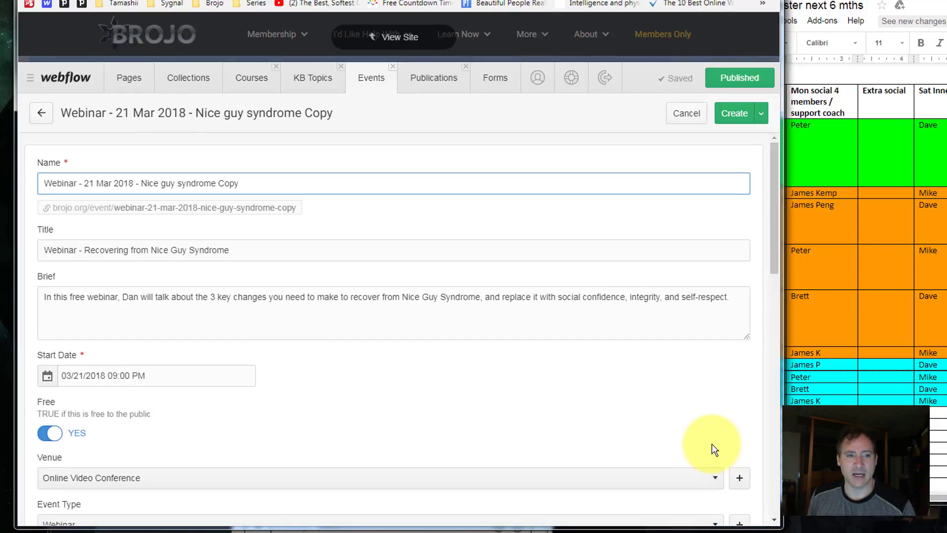
{"action": "double_click", "coordinate": [91, 183]}
{"action": "type", "text": "2018"}
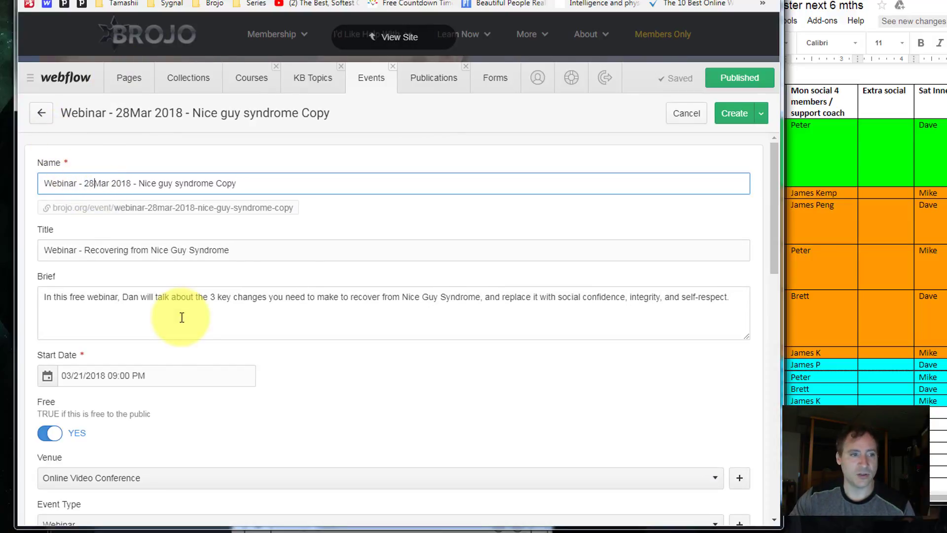
{"action": "type", "text": " - "}
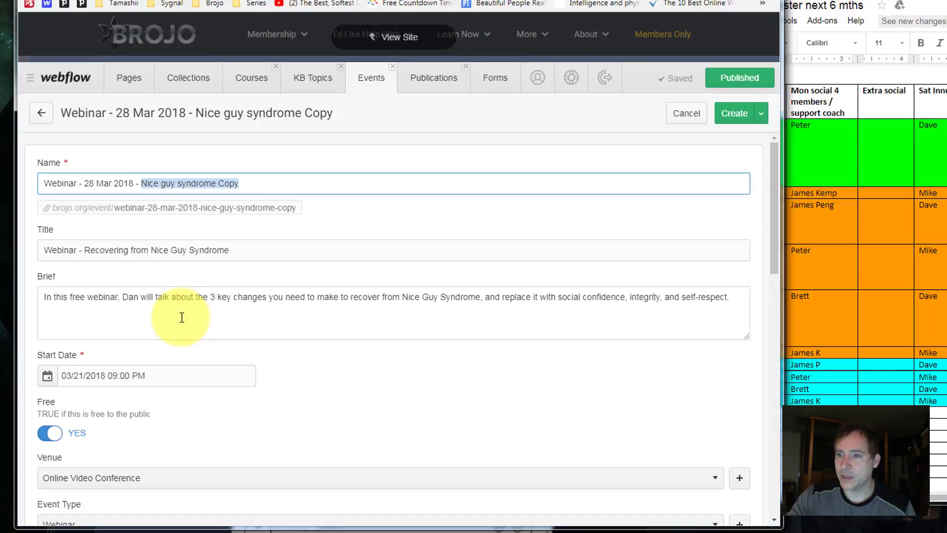
{"action": "type", "text": "Creating a Social"}
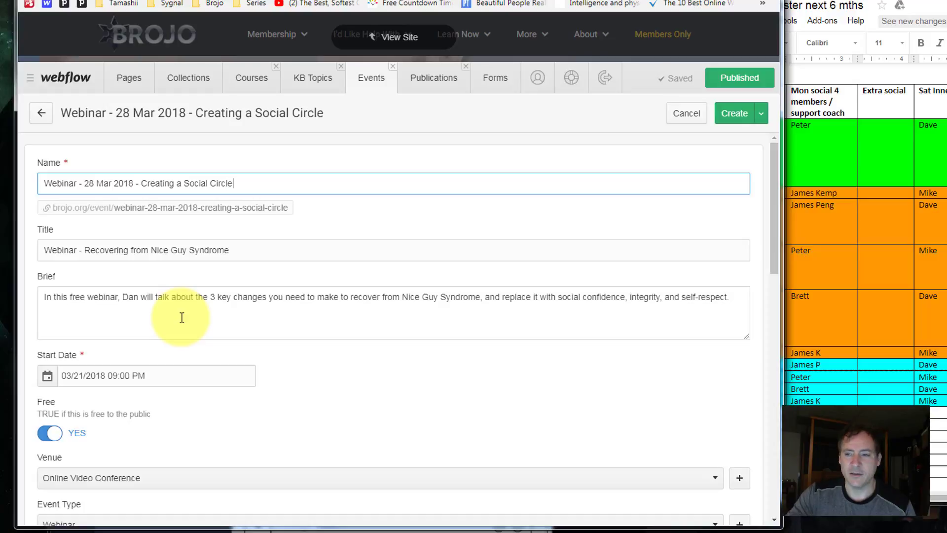
{"action": "type", "text": " Circle (memb"}
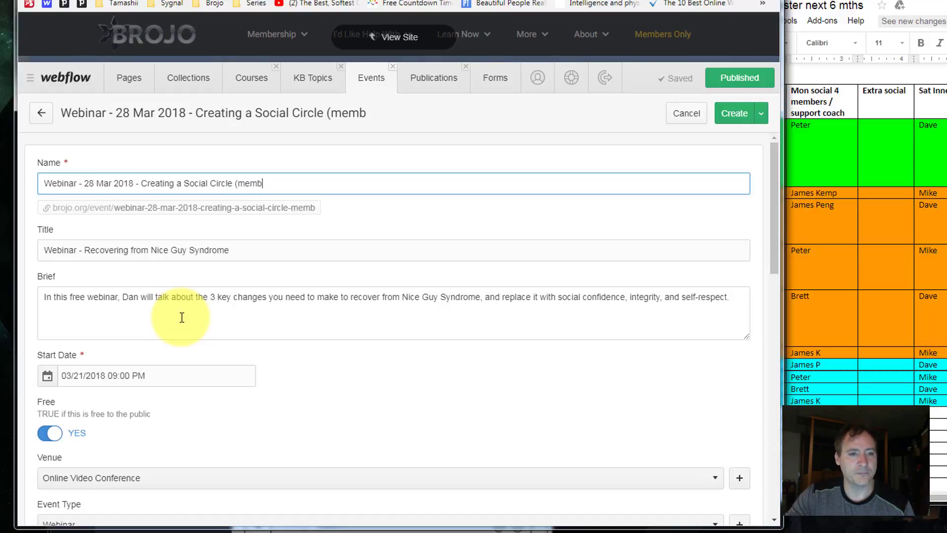
{"action": "type", "text": "ers only"}
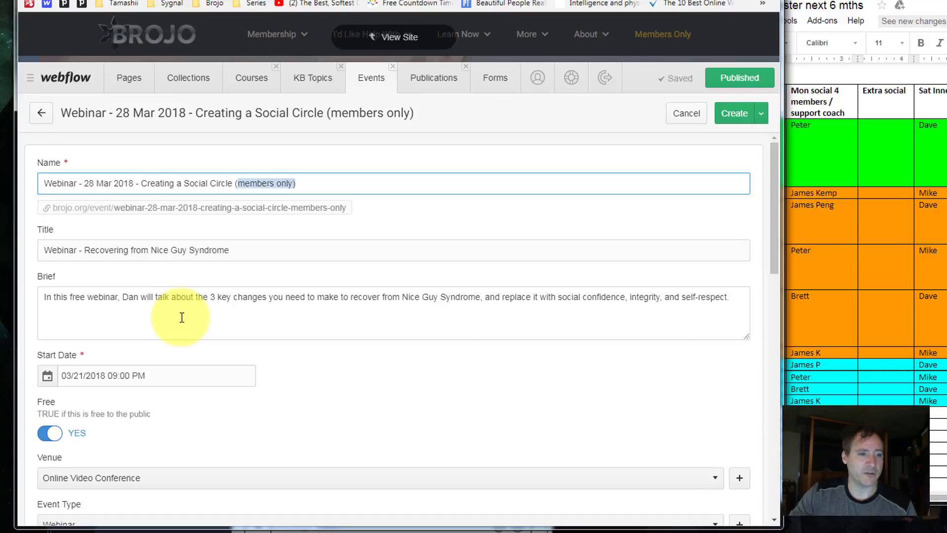
Copy the topic from the event name into the title so it reads "Webinar - Creating a Social Circle (members only)"
{"action": "key", "text": "ctrl+shift+Left"}
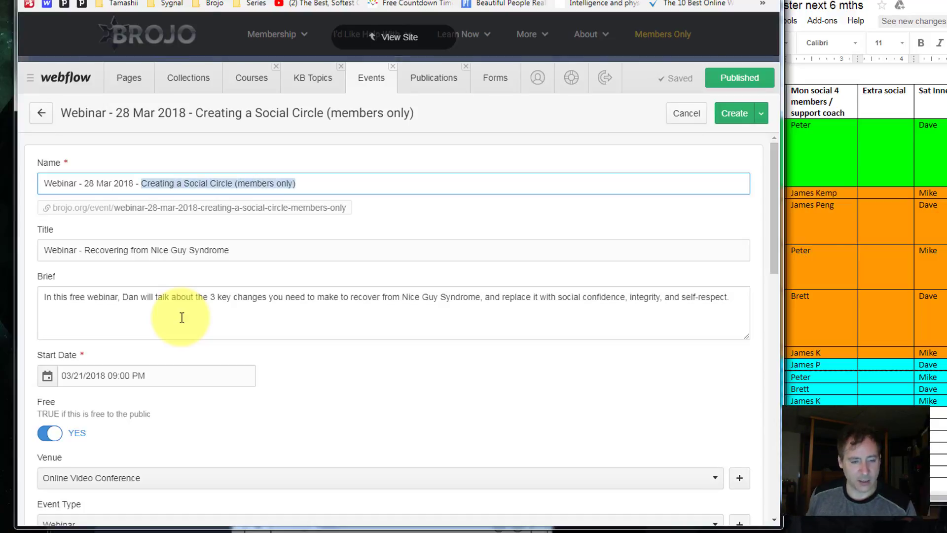
{"action": "left_click_drag", "start_coordinate": [255, 250], "coordinate": [68, 254]}
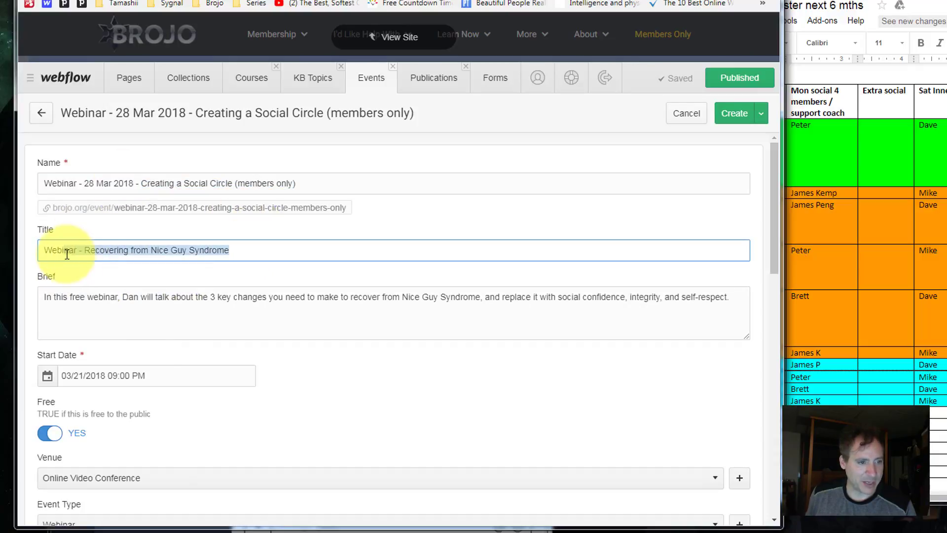
{"action": "type", "text": "Creating a Social Circle (members only)"}
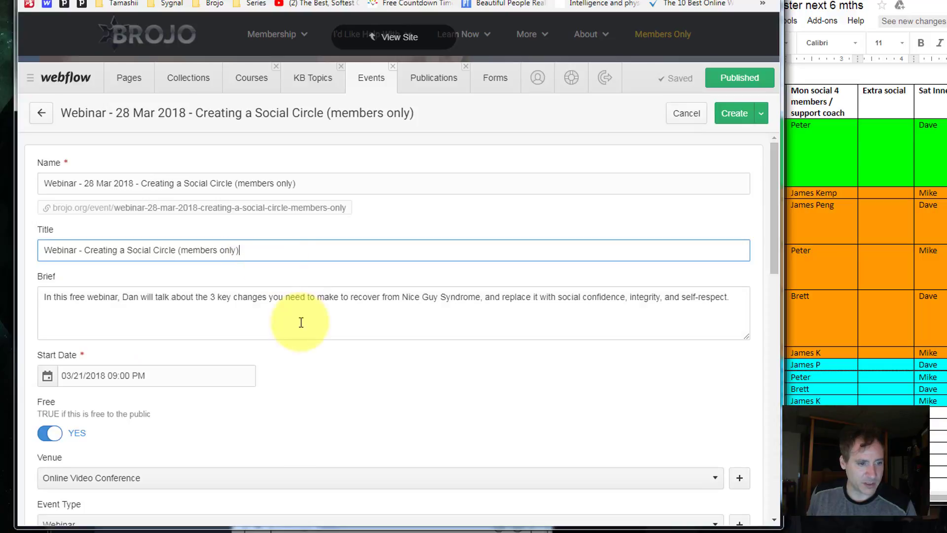
Replace the event's brief with the copied title "Webinar - Creating a Social Circle (members only)"
{"action": "left_click", "coordinate": [209, 322]}
{"action": "left_click_drag", "start_coordinate": [288, 248], "coordinate": [1, 257]}
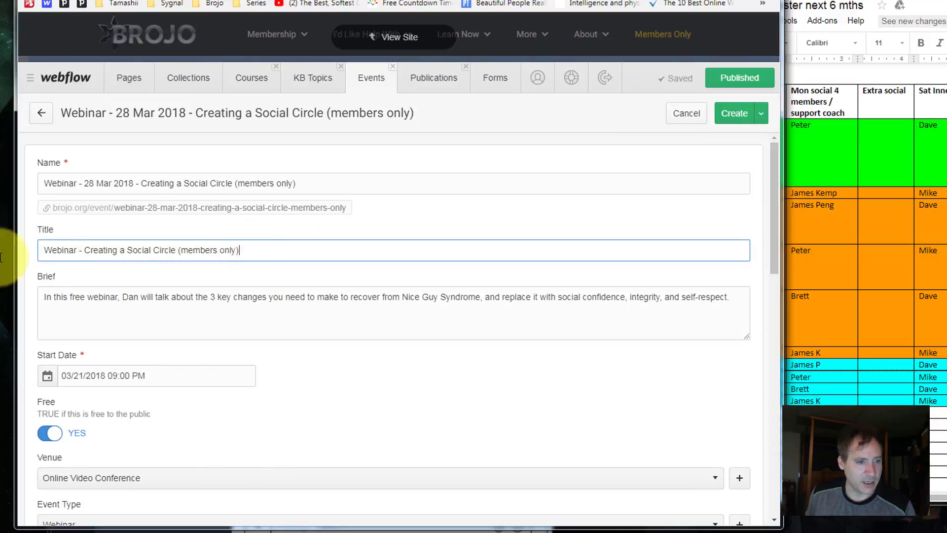
{"action": "key", "text": "ctrl+a"}
{"action": "key", "text": "ctrl+c"}
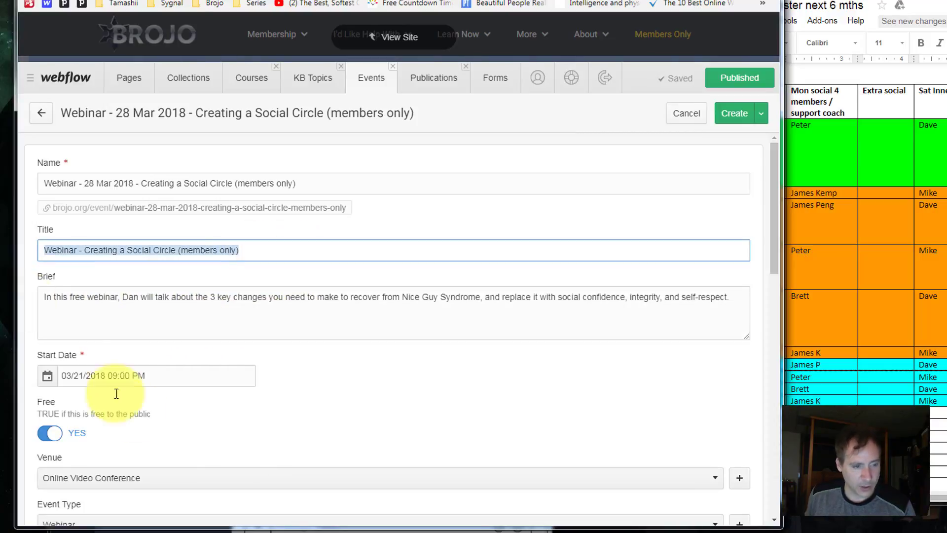
{"action": "left_click", "coordinate": [263, 303]}
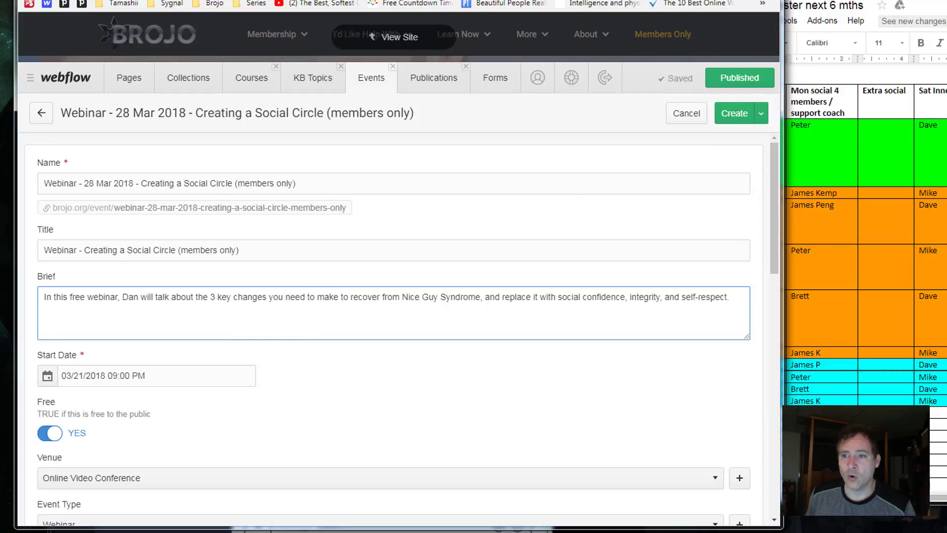
{"action": "key", "text": "ctrl+a"}
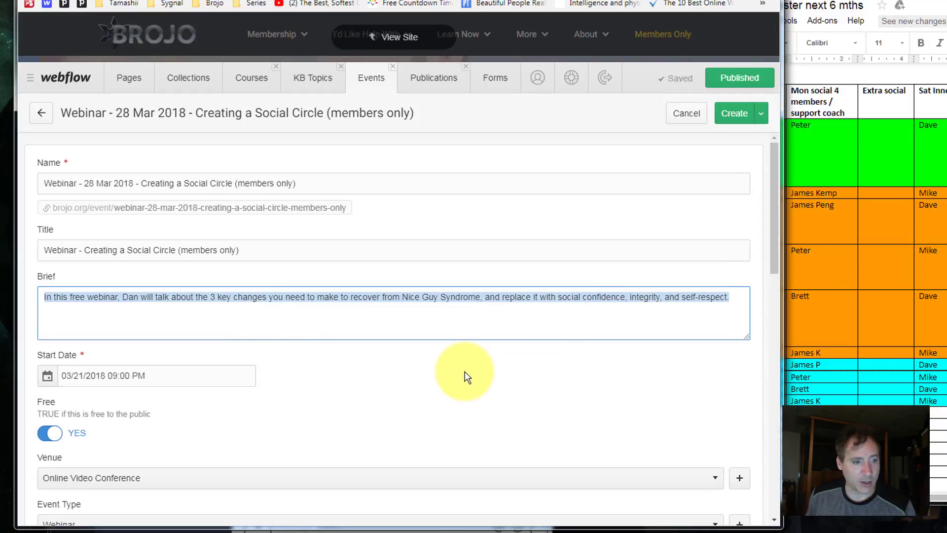
{"action": "key", "text": "ctrl+v"}
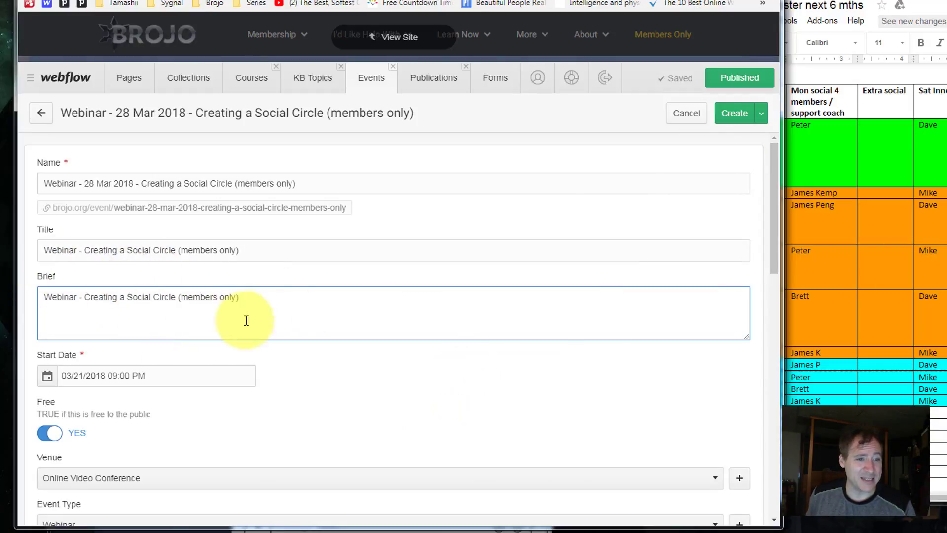
Set the event's start date to 03/28/2018 03:00 AM and switch its Free option to NO
{"action": "scroll", "coordinate": [217, 340], "scroll_direction": "down", "scroll_amount": 1}
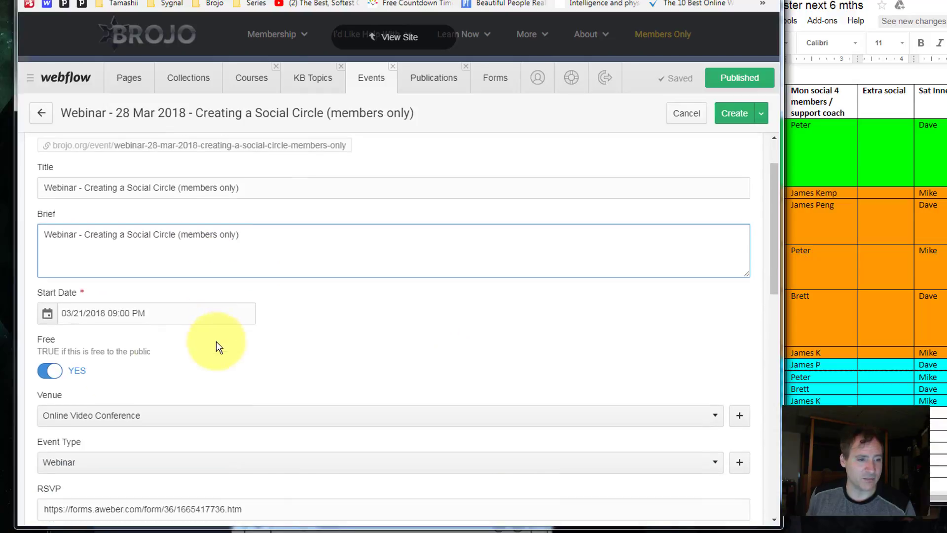
{"action": "left_click", "coordinate": [46, 316]}
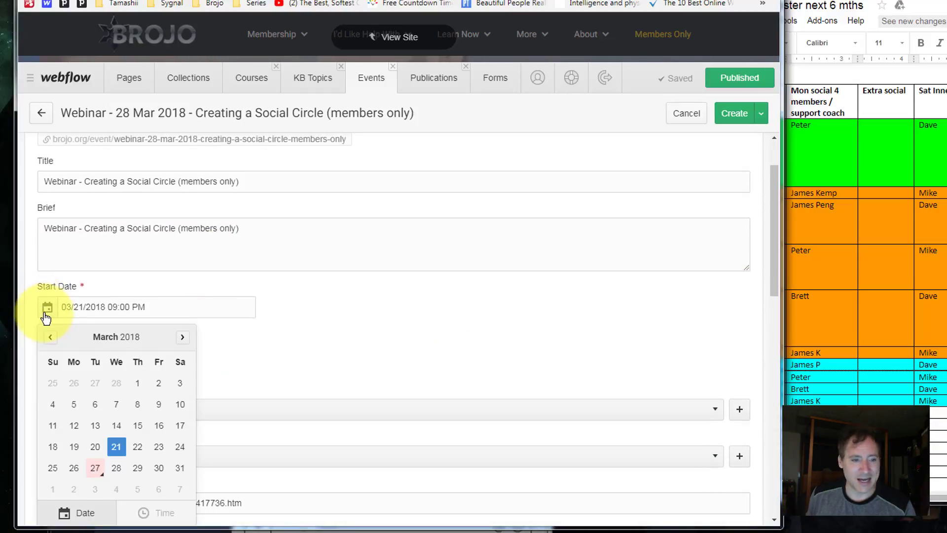
{"action": "left_click", "coordinate": [117, 468]}
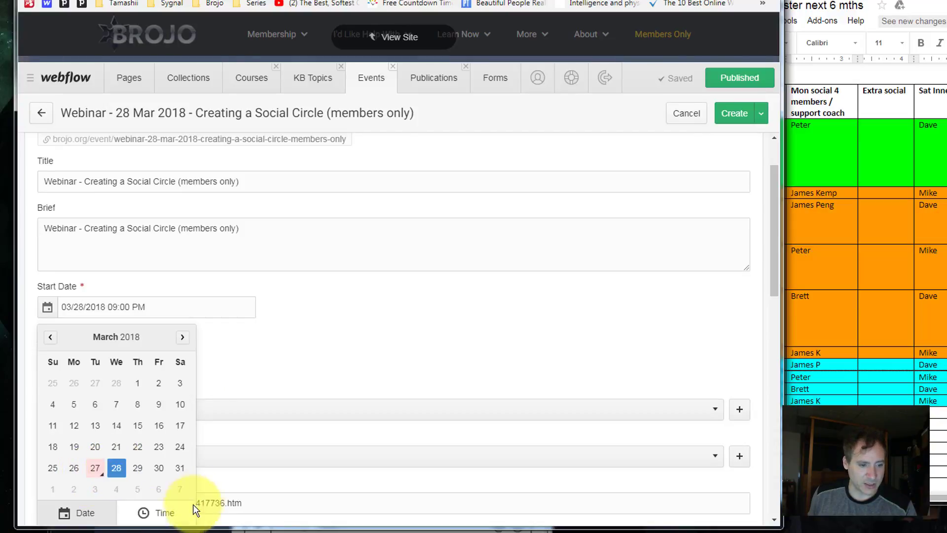
{"action": "left_click", "coordinate": [162, 511]}
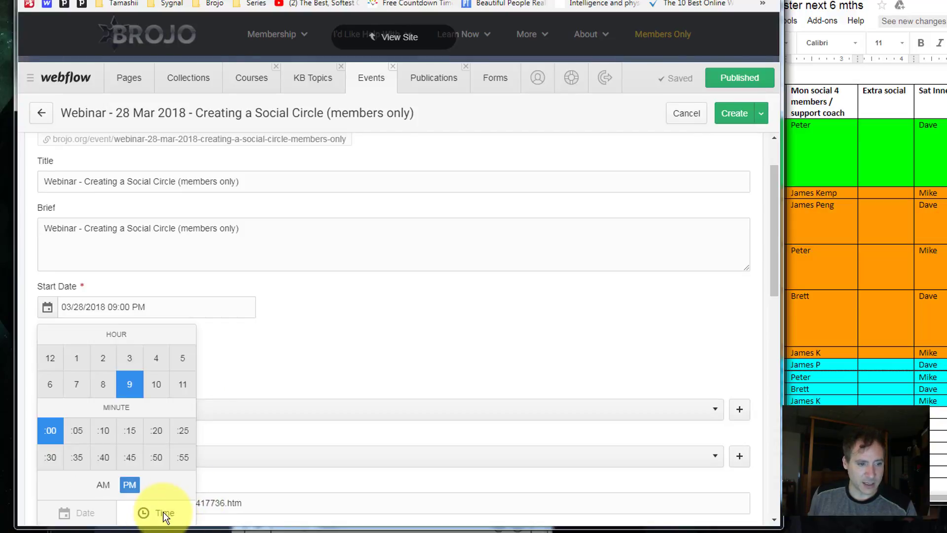
{"action": "left_click", "coordinate": [129, 356]}
{"action": "left_click", "coordinate": [103, 483]}
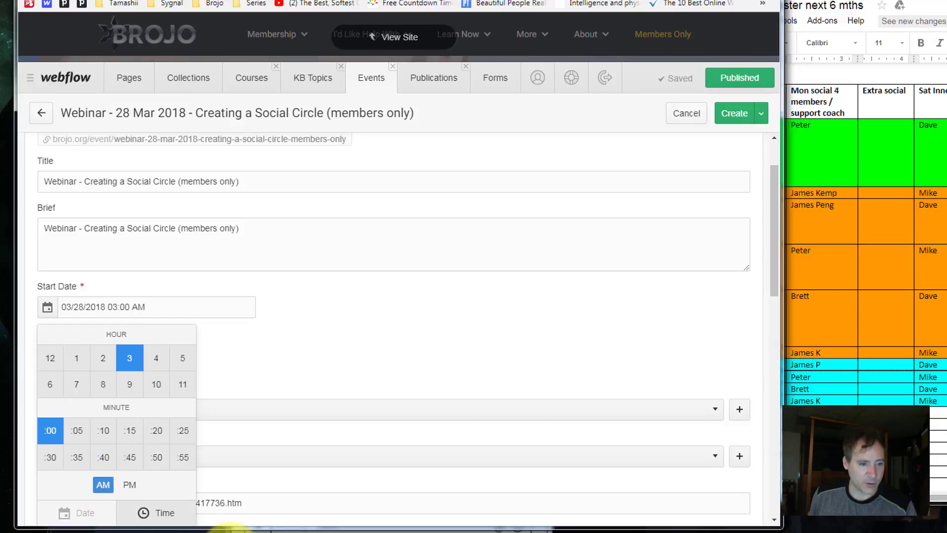
{"action": "left_click", "coordinate": [324, 382]}
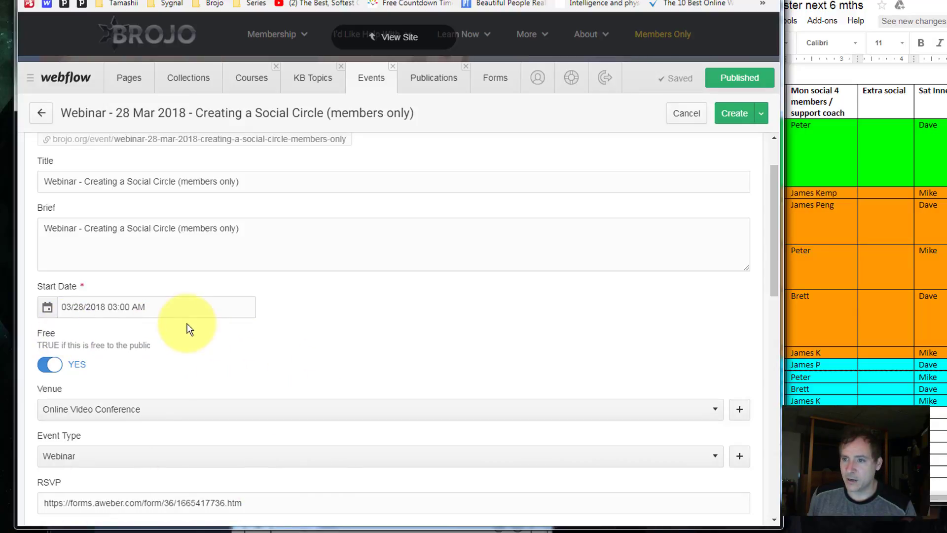
{"action": "scroll", "coordinate": [215, 348], "scroll_direction": "down", "scroll_amount": 4}
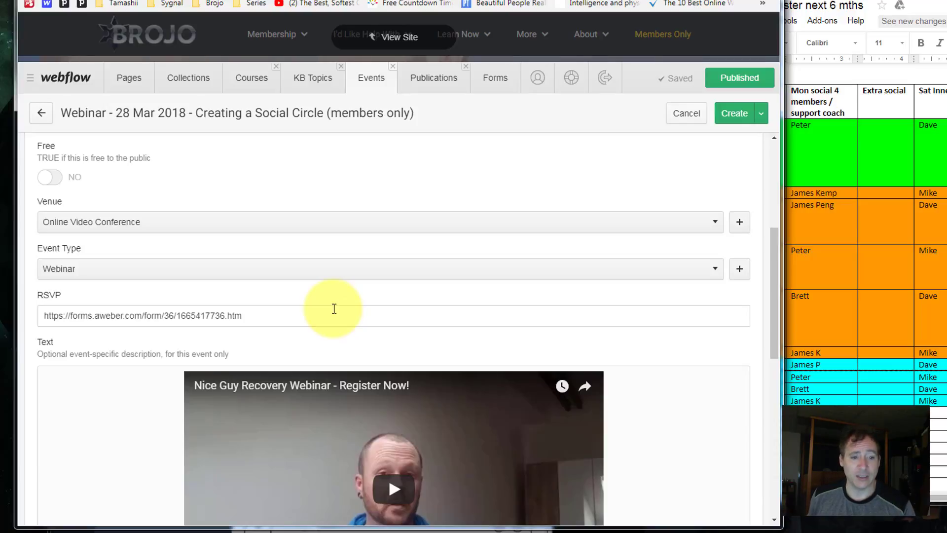
Replace the whole Text description with "Webinar - Creating a Social Circle (members only)" and create the event
{"action": "scroll", "coordinate": [110, 387], "scroll_direction": "down", "scroll_amount": 2}
{"action": "left_click", "coordinate": [315, 348]}
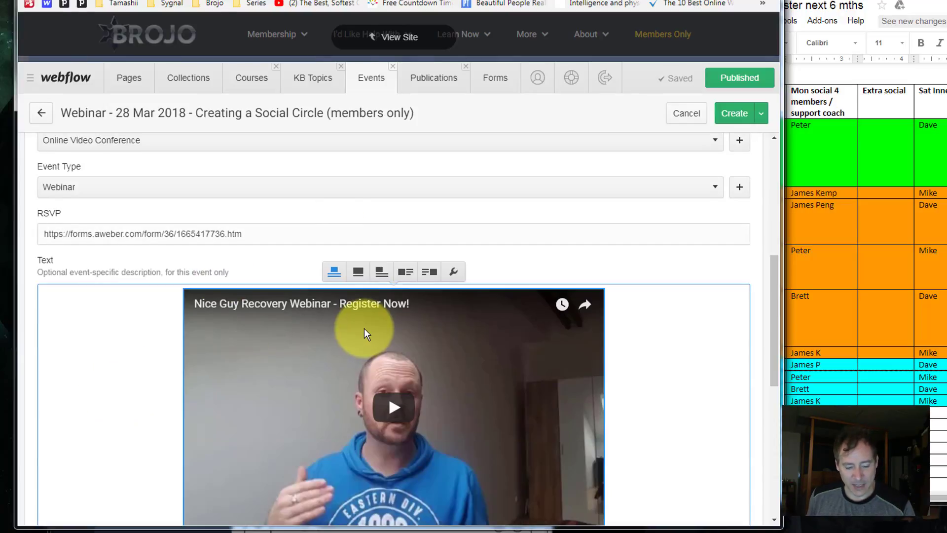
{"action": "key", "text": "ctrl+v"}
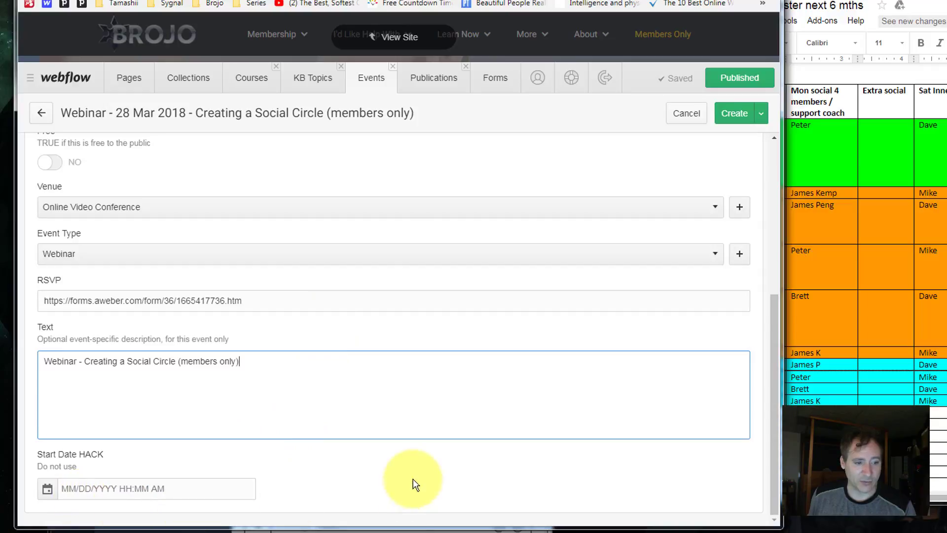
{"action": "left_click", "coordinate": [444, 487]}
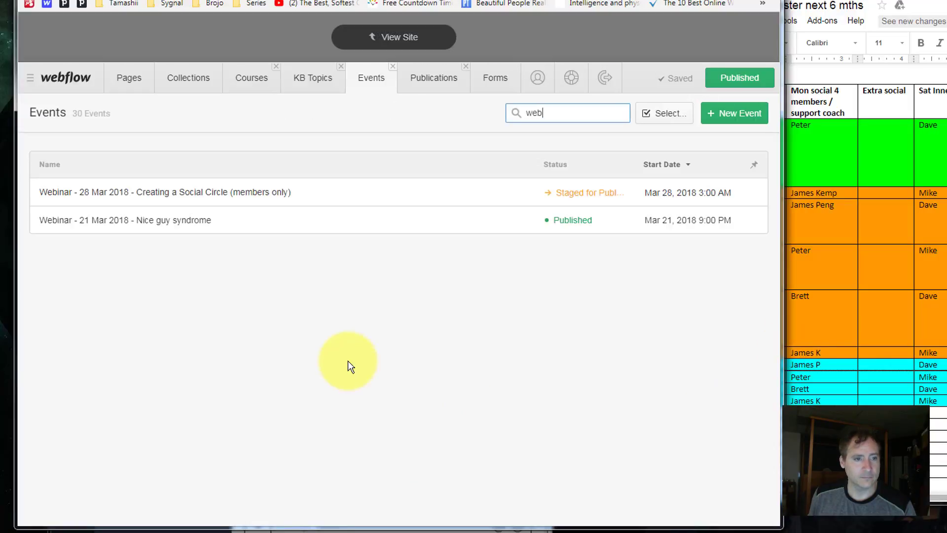
Reopen the 21 Mar 2018 Nice guy syndrome webinar and make another duplicate of it
{"action": "left_click", "coordinate": [121, 228]}
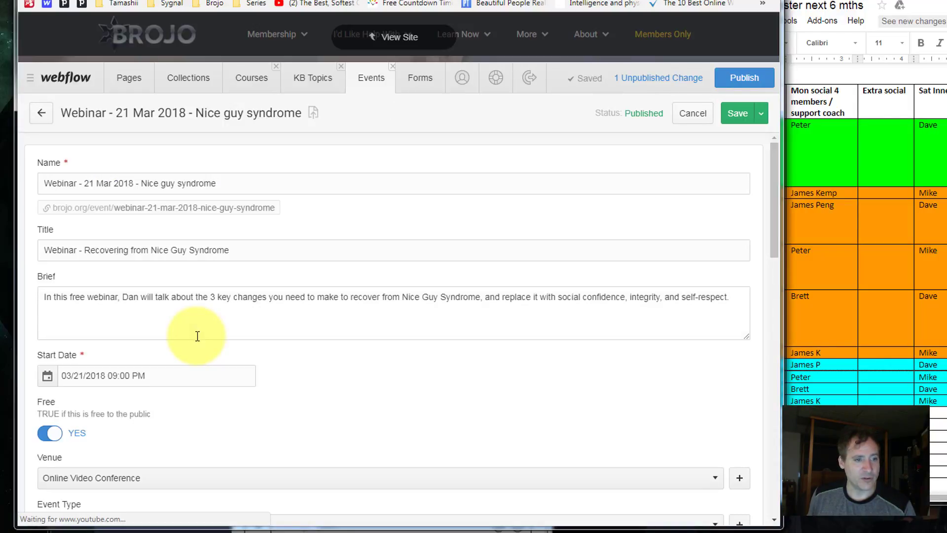
{"action": "scroll", "coordinate": [605, 368], "scroll_direction": "down", "scroll_amount": 15}
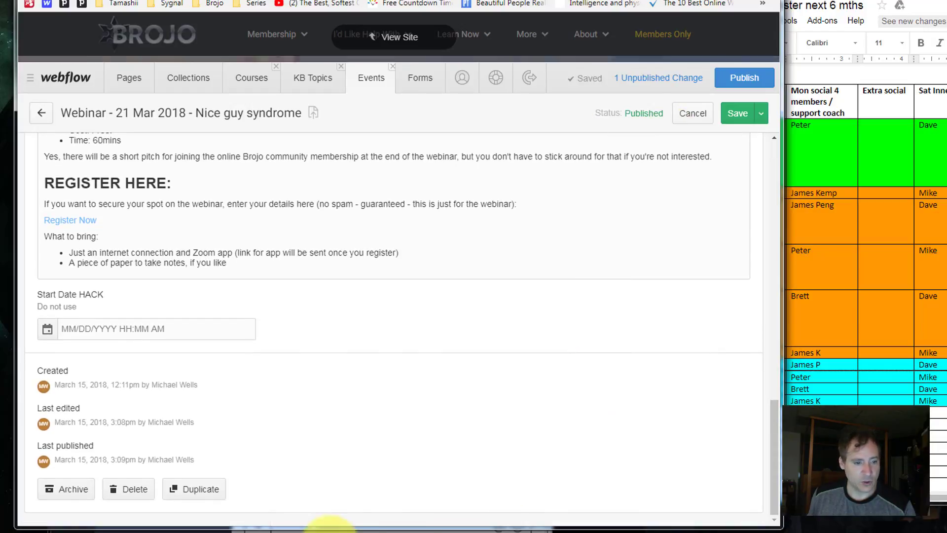
{"action": "left_click", "coordinate": [190, 490]}
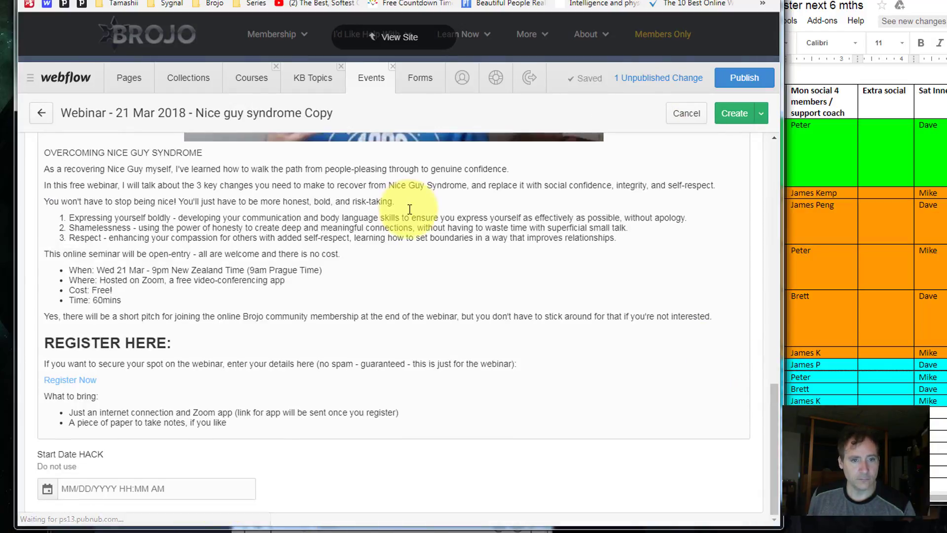
Change the date in the duplicated event's name to 10 Apr 2018
{"action": "scroll", "coordinate": [402, 236], "scroll_direction": "up", "scroll_amount": 10}
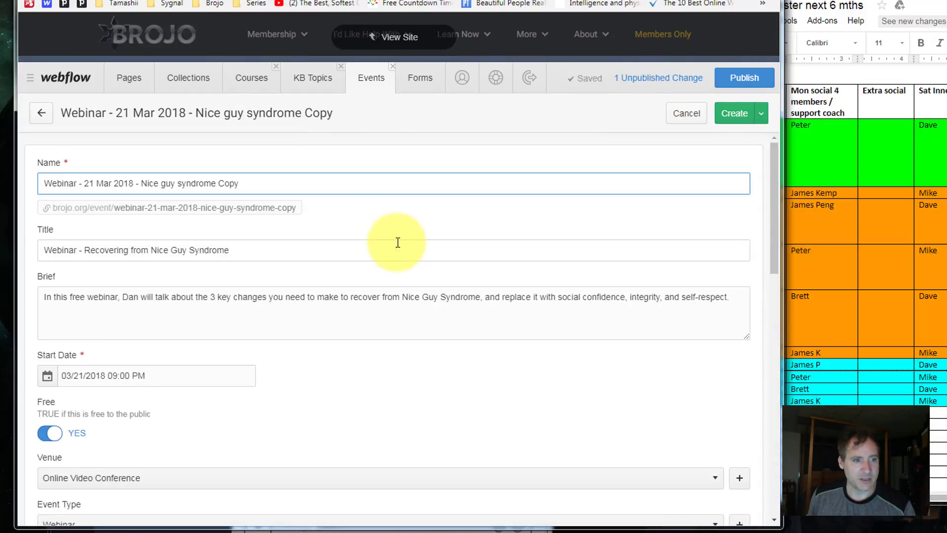
{"action": "double_click", "coordinate": [89, 183]}
{"action": "type", "text": "10 "}
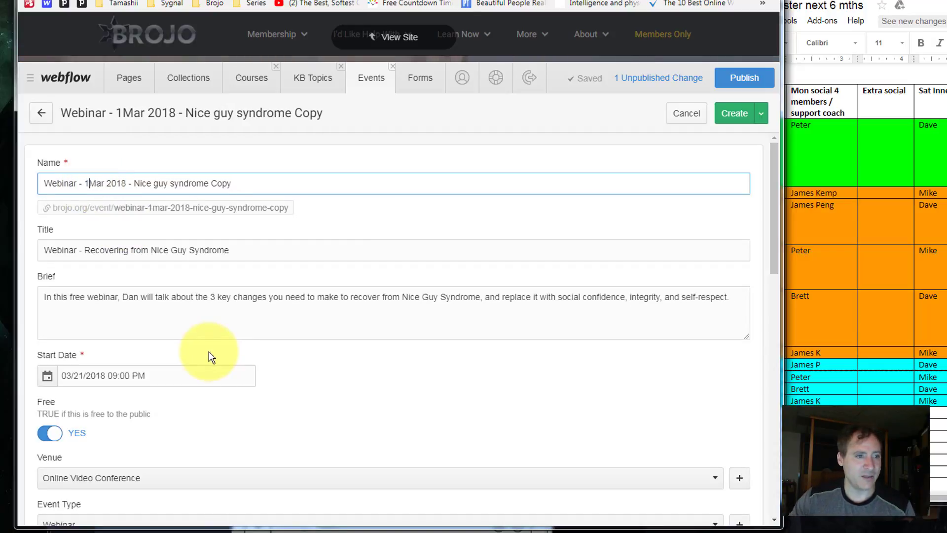
{"action": "type", "text": "Apr"}
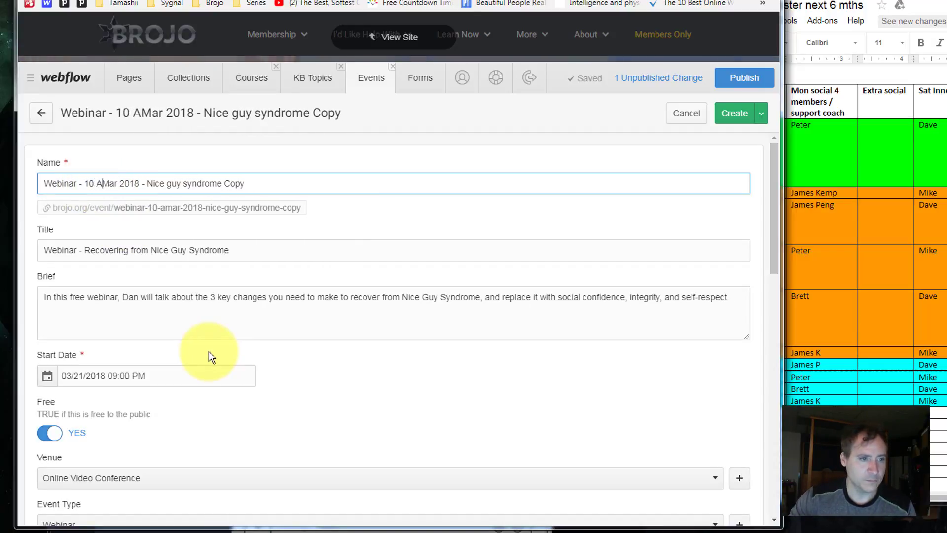
{"action": "key", "text": "Delete"}
{"action": "type", "text": "\\"}
{"action": "key", "text": "BackSpace"}
{"action": "key", "text": "Delete"}
{"action": "key", "text": "Delete"}
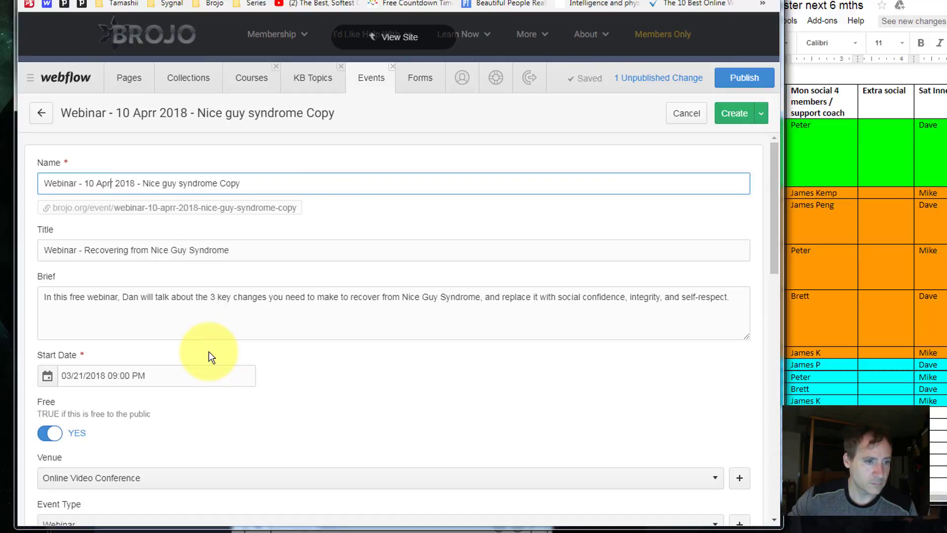
Replace the topic after the date in the event's name with "Achieving Freedom", removing the Copy suffix
{"action": "key", "text": "End"}
{"action": "key", "text": "ctrl+shift+Left"}
{"action": "key", "text": "ctrl+shift+Left"}
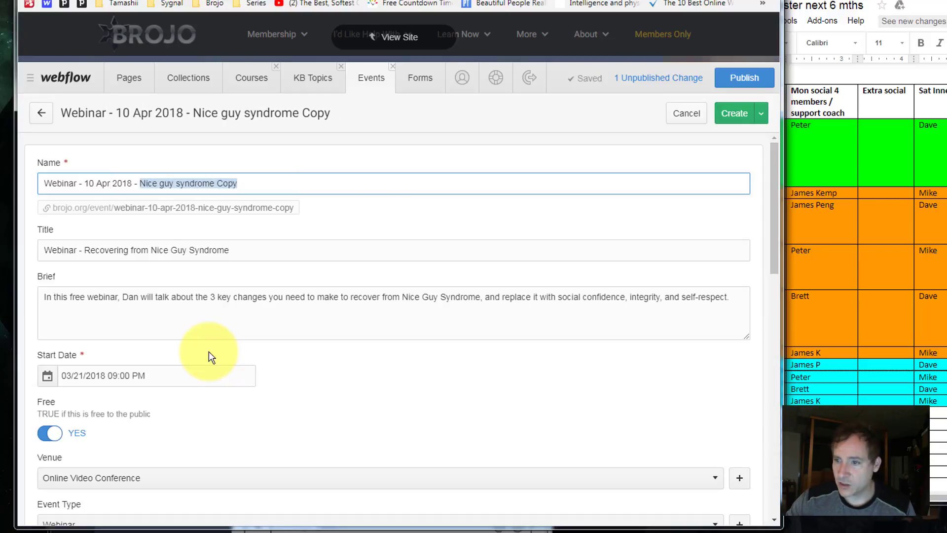
{"action": "type", "text": "Achieving "}
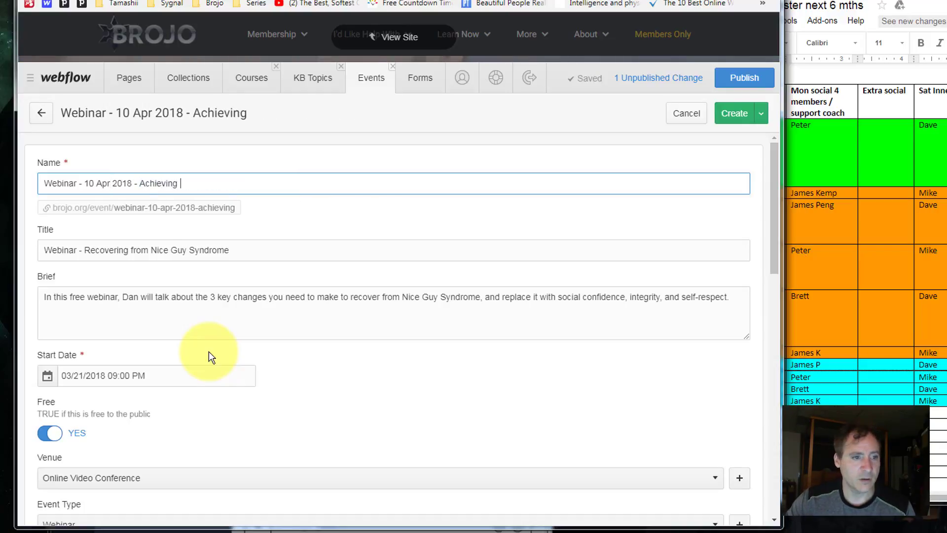
{"action": "type", "text": "Freedom"}
Copy "Achieving Freedom" from the event's name over the topic in the title, keeping the "Webinar - " prefix
{"action": "key", "text": "ctrl+shift+Left"}
{"action": "key", "text": "ctrl+shift+Left"}
{"action": "key", "text": "ctrl+c"}
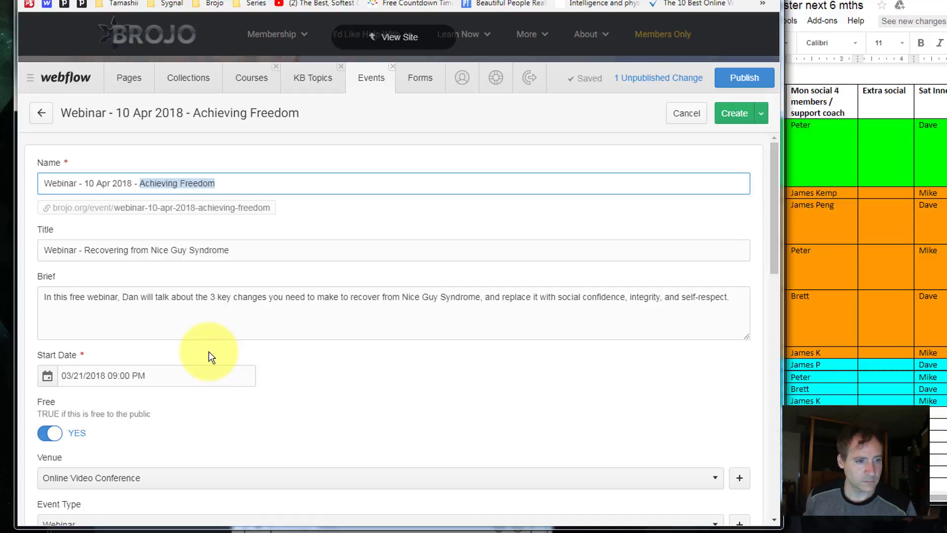
{"action": "left_click_drag", "start_coordinate": [85, 249], "coordinate": [323, 250]}
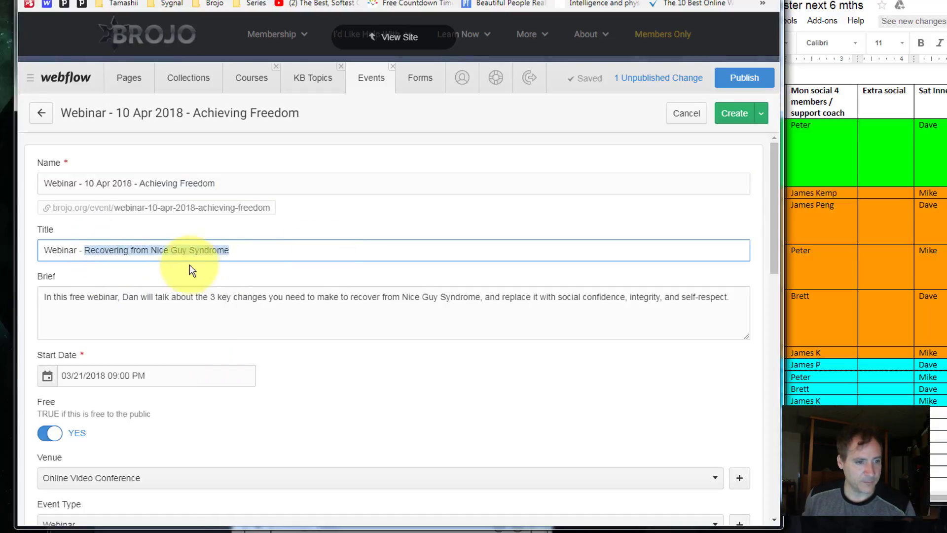
{"action": "key", "text": "ctrl+v"}
Replace the event's whole brief with the copied title "Webinar - Achieving Freedom"
{"action": "key", "text": "ctrl+a"}
{"action": "key", "text": "ctrl+c"}
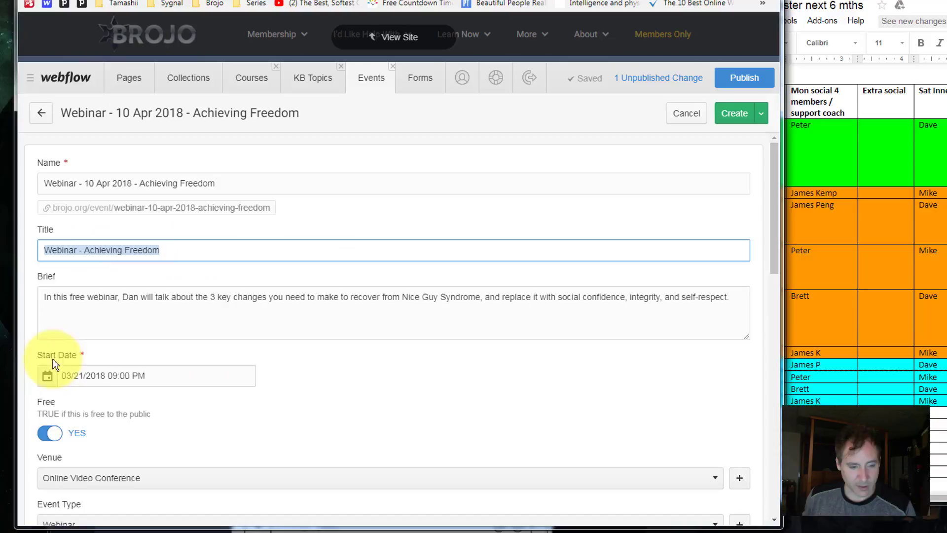
{"action": "left_click", "coordinate": [182, 316]}
{"action": "key", "text": "ctrl+a"}
{"action": "key", "text": "ctrl+v"}
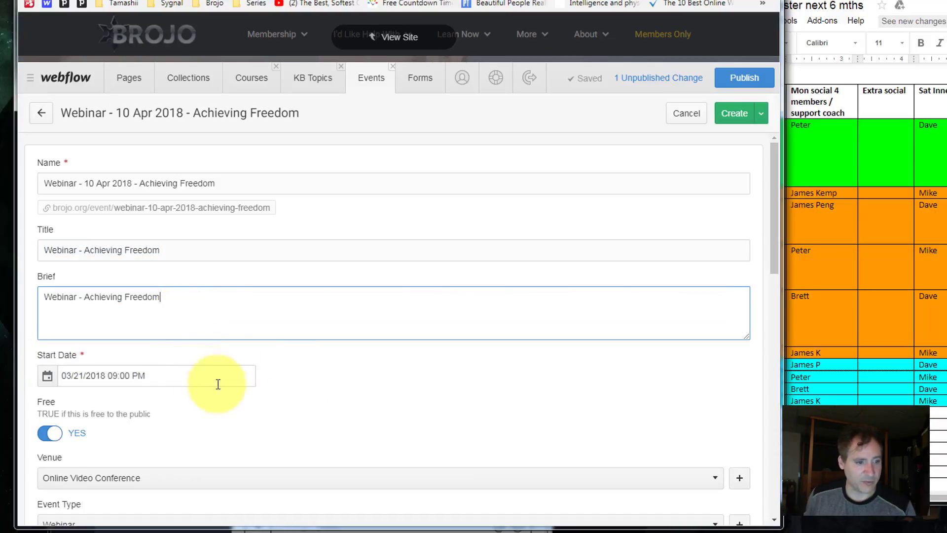
Set the event's start date to 04/10/2018 07:00 PM and recheck the chosen time
{"action": "scroll", "coordinate": [302, 417], "scroll_direction": "down", "scroll_amount": 3}
{"action": "left_click", "coordinate": [48, 252]}
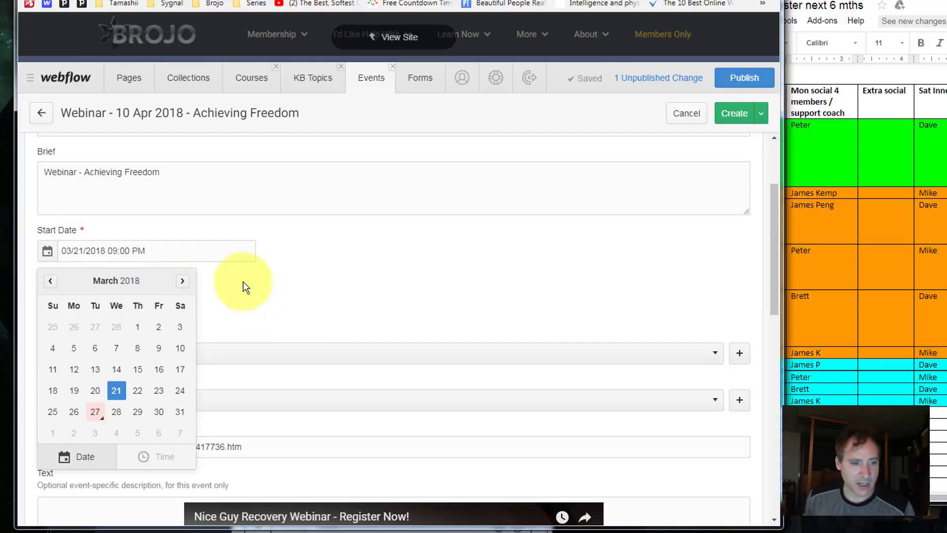
{"action": "left_click", "coordinate": [181, 280]}
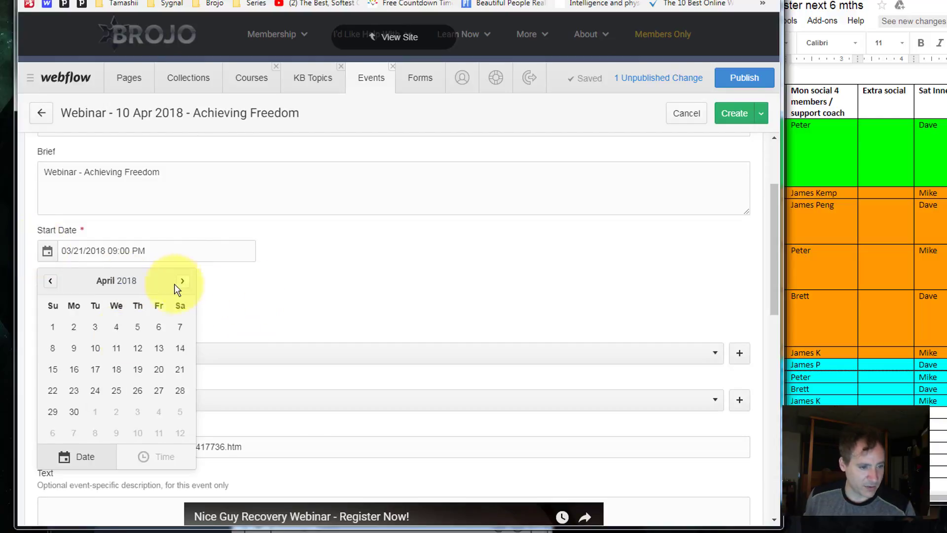
{"action": "left_click", "coordinate": [96, 348]}
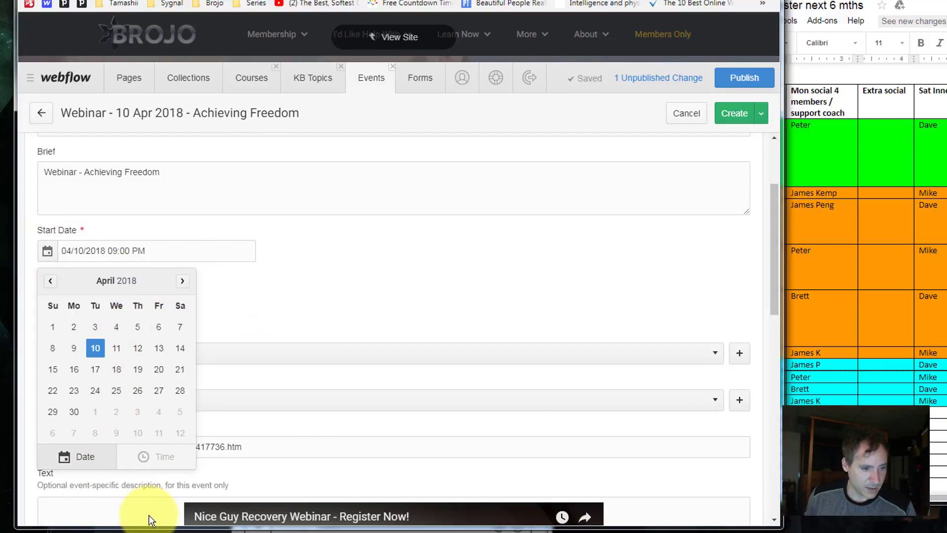
{"action": "left_click", "coordinate": [160, 458]}
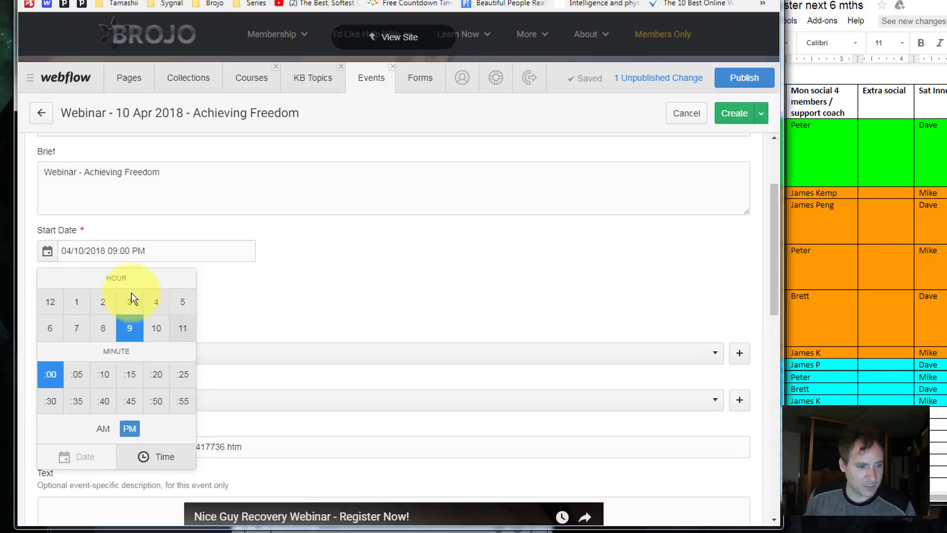
{"action": "left_click", "coordinate": [77, 328]}
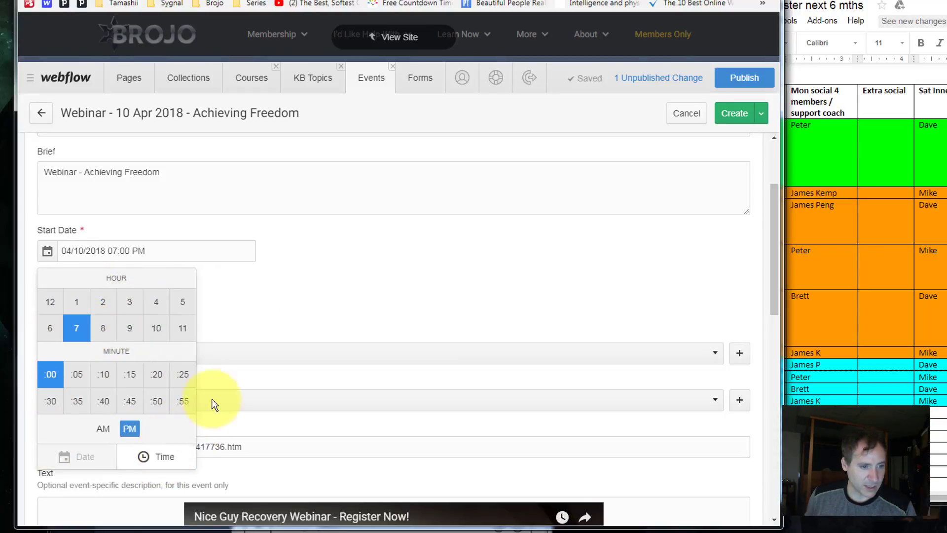
{"action": "left_click", "coordinate": [299, 287]}
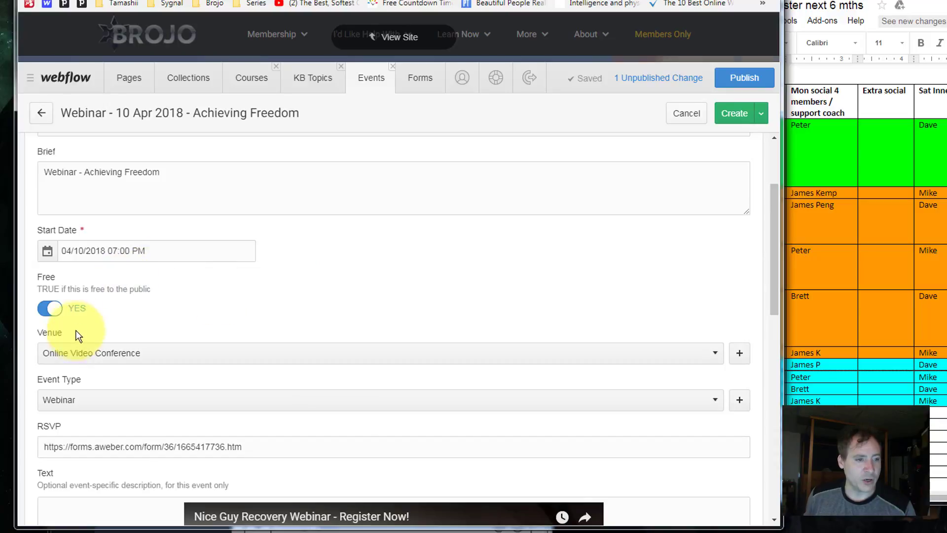
{"action": "left_click", "coordinate": [47, 251]}
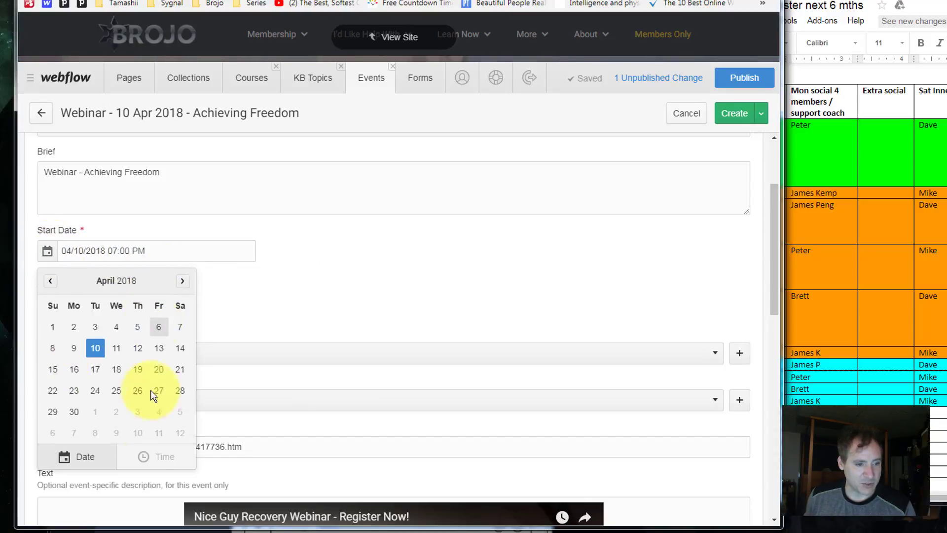
{"action": "left_click", "coordinate": [143, 459]}
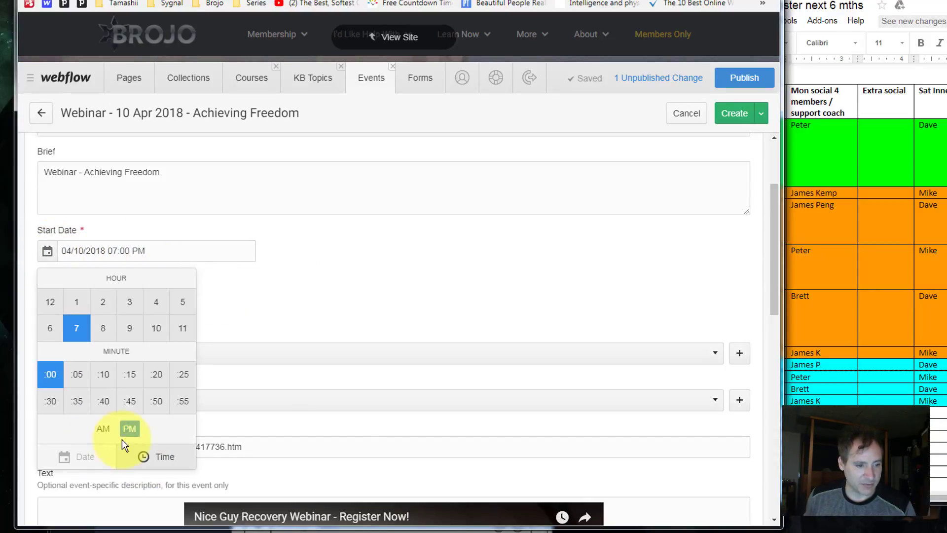
{"action": "left_click", "coordinate": [300, 298]}
Replace the whole Text description, including the video, with "Webinar - Achieving Freedom" and create the event
{"action": "scroll", "coordinate": [277, 321], "scroll_direction": "down", "scroll_amount": 3}
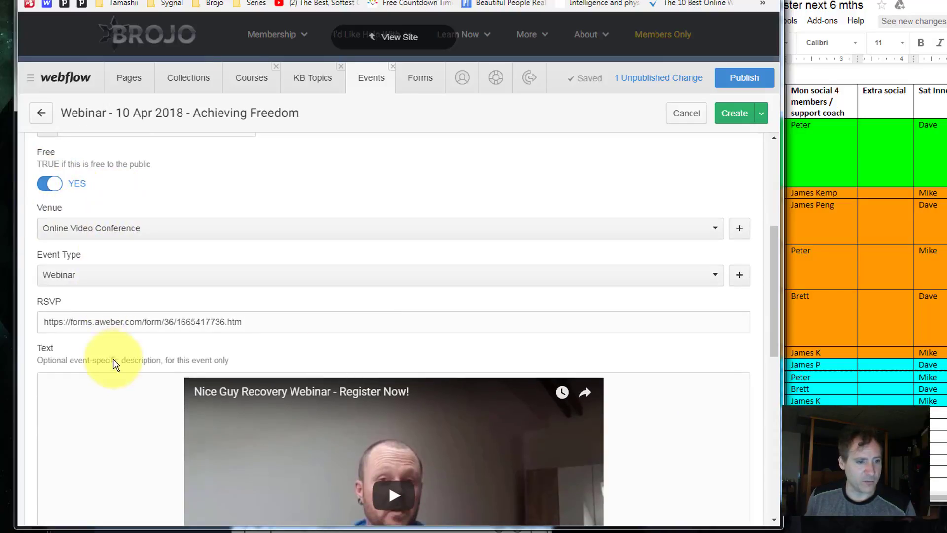
{"action": "left_click", "coordinate": [275, 327]}
{"action": "scroll", "coordinate": [121, 383], "scroll_direction": "down", "scroll_amount": 3}
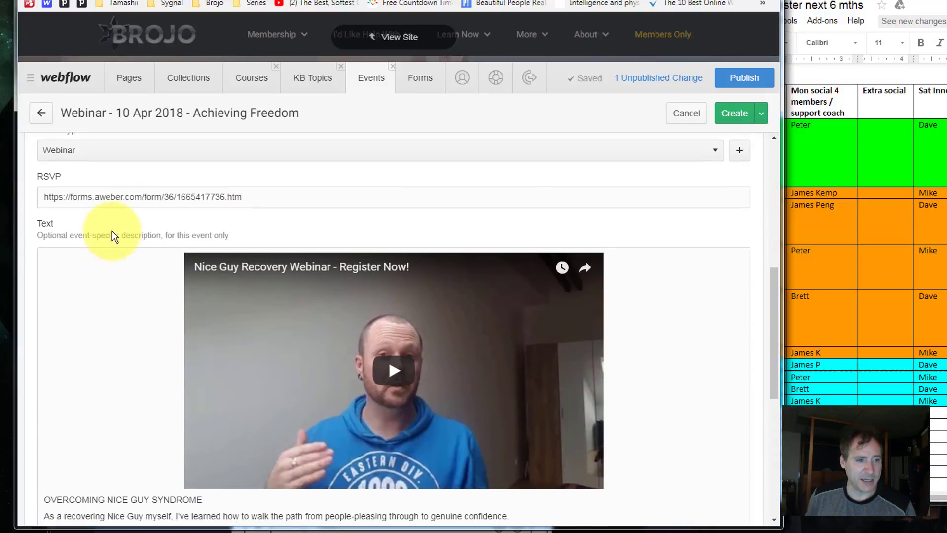
{"action": "left_click", "coordinate": [90, 267]}
{"action": "key", "text": "ctrl+a"}
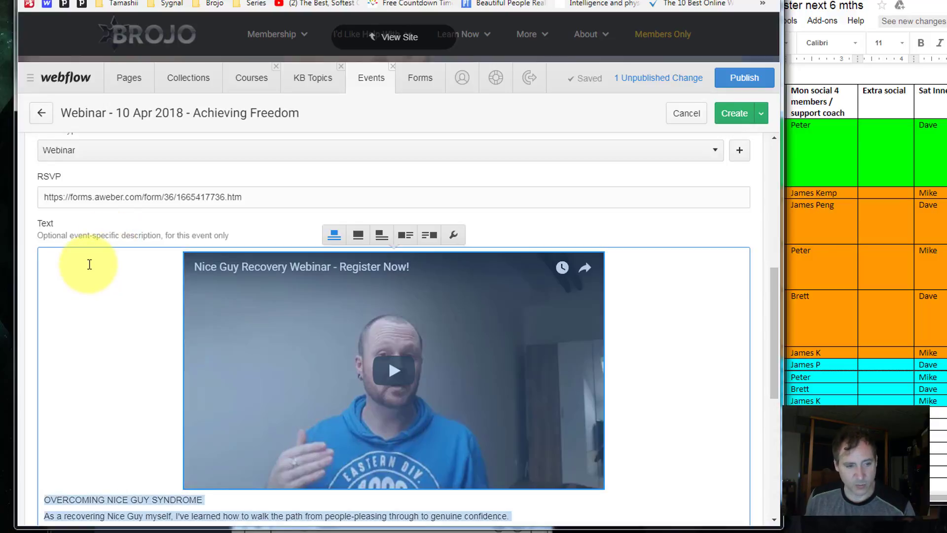
{"action": "key", "text": "ctrl+v"}
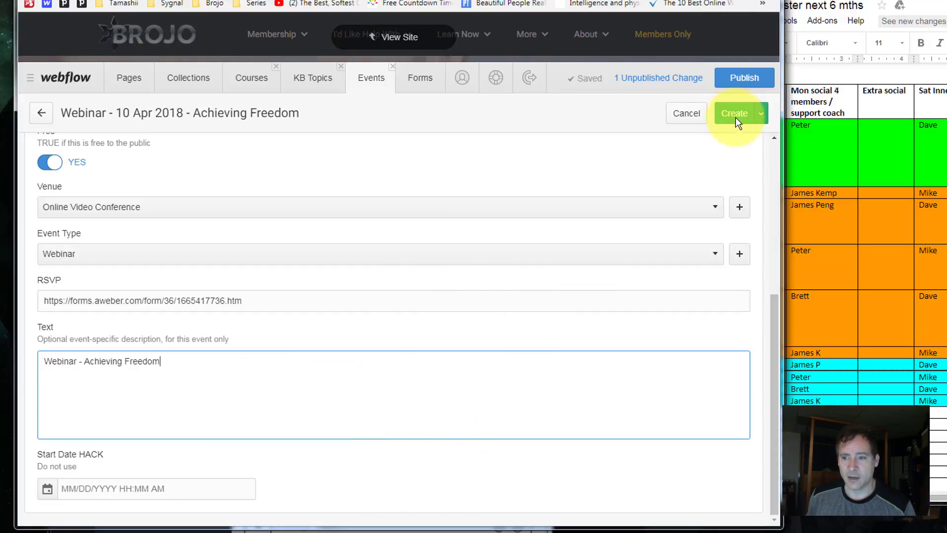
{"action": "left_click", "coordinate": [801, 259]}
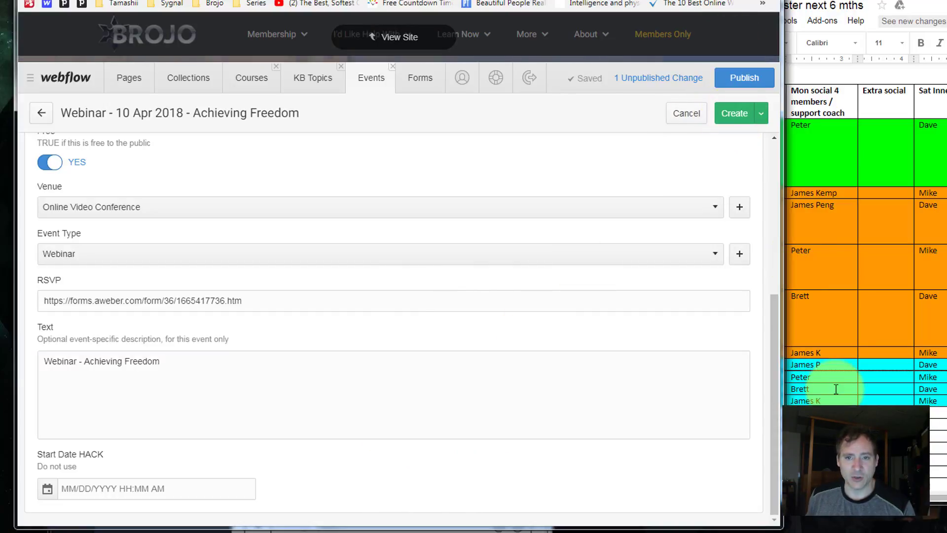
{"action": "left_click", "coordinate": [724, 116]}
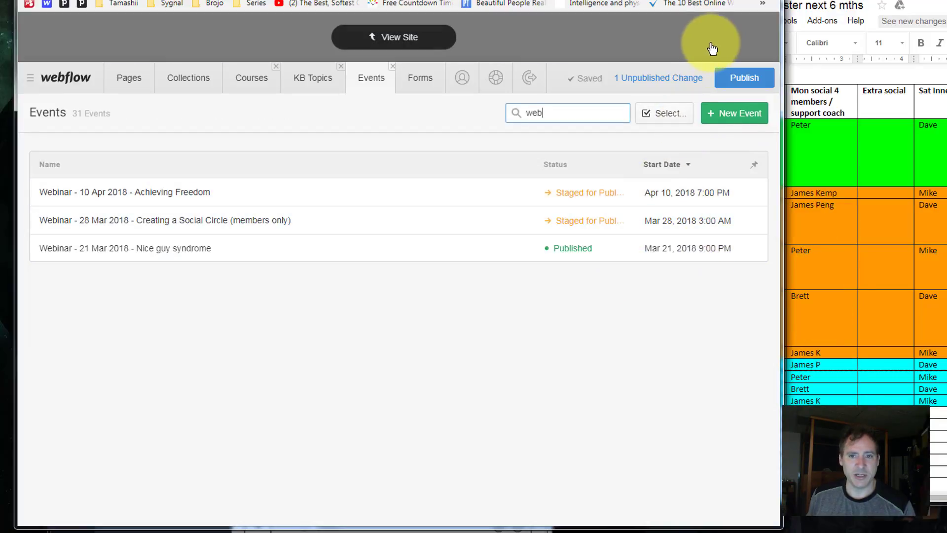
Publish the two added webinar events and return to the site view
{"action": "left_click", "coordinate": [738, 78]}
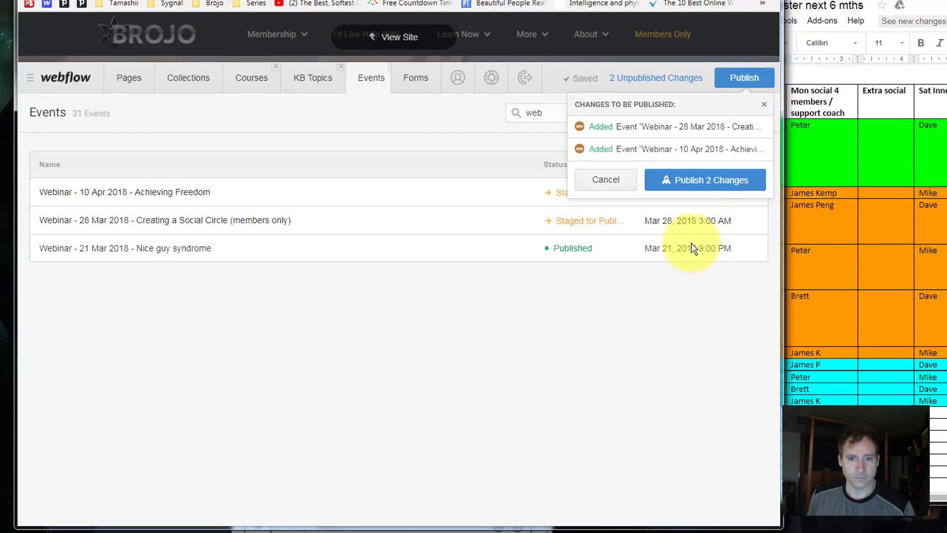
{"action": "left_click", "coordinate": [687, 177]}
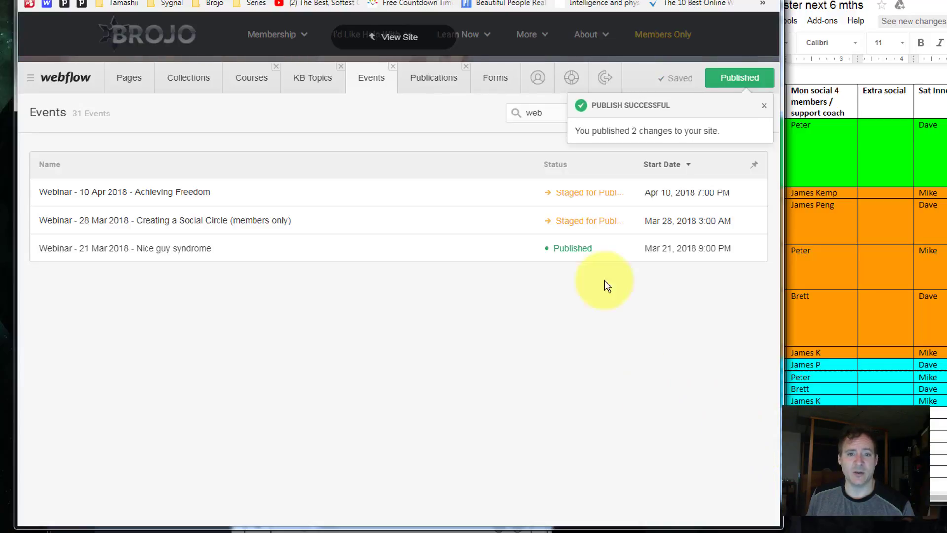
{"action": "left_click", "coordinate": [387, 45]}
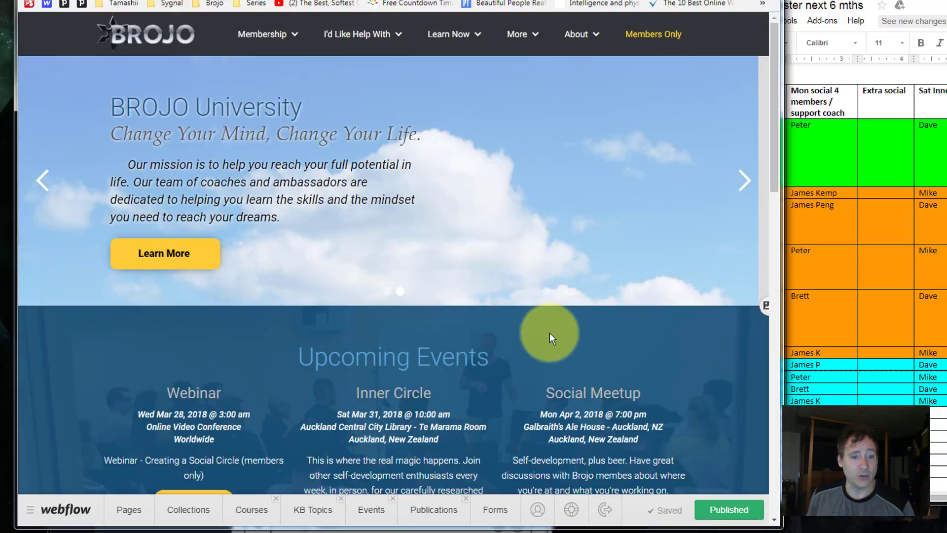
Search the site's pages for "web", open the 28 Mar 2018 Creating a Social Circle webinar page and place the cursor in its description
{"action": "left_click", "coordinate": [128, 509]}
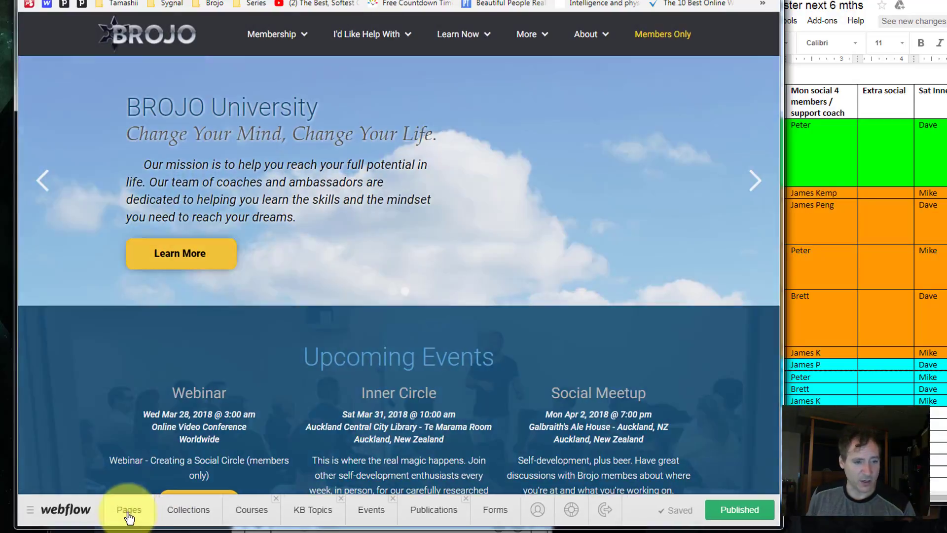
{"action": "type", "text": "web"}
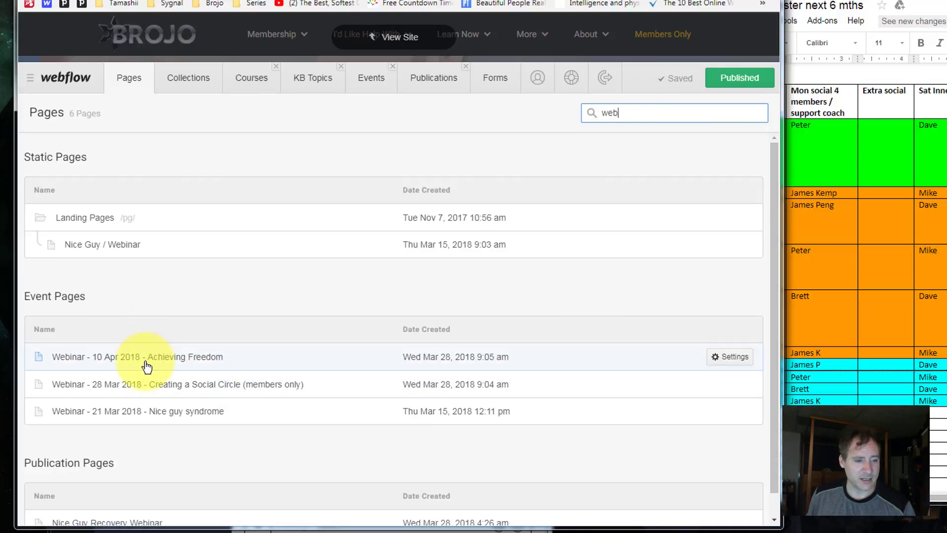
{"action": "scroll", "coordinate": [246, 363], "scroll_direction": "down", "scroll_amount": 1}
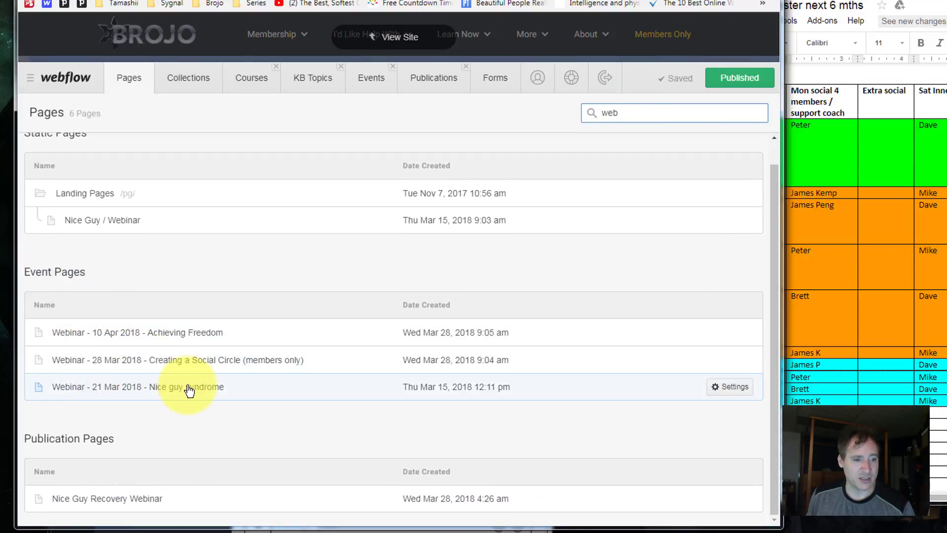
{"action": "left_click", "coordinate": [182, 362]}
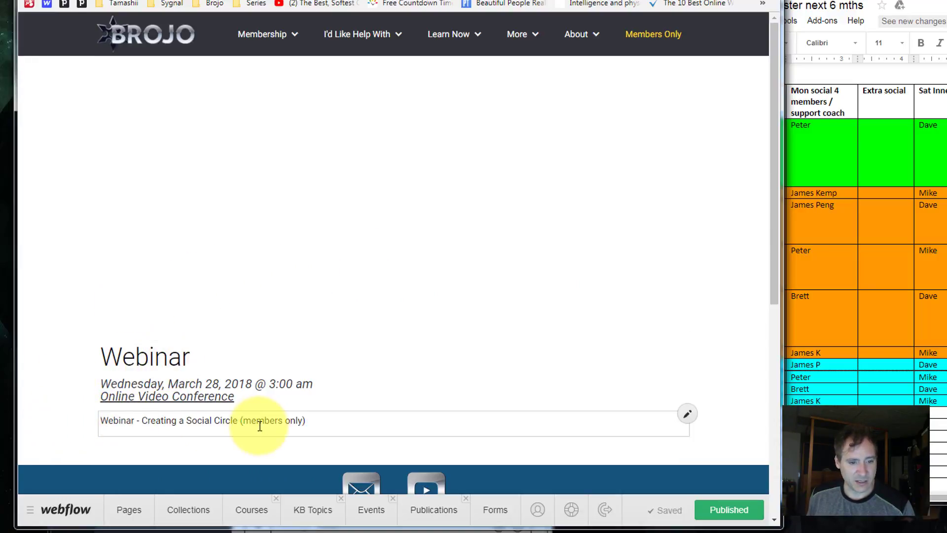
{"action": "left_click", "coordinate": [226, 420]}
{"action": "left_click", "coordinate": [318, 423]}
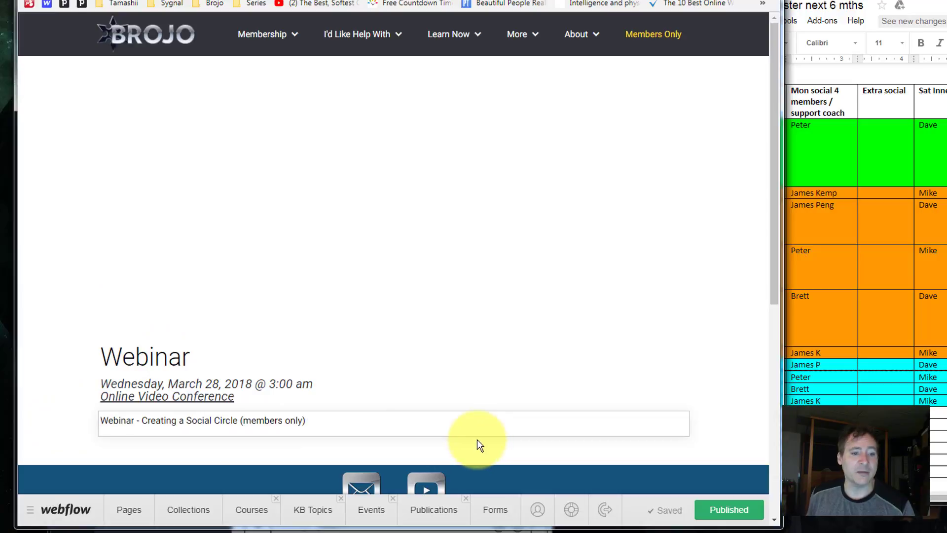